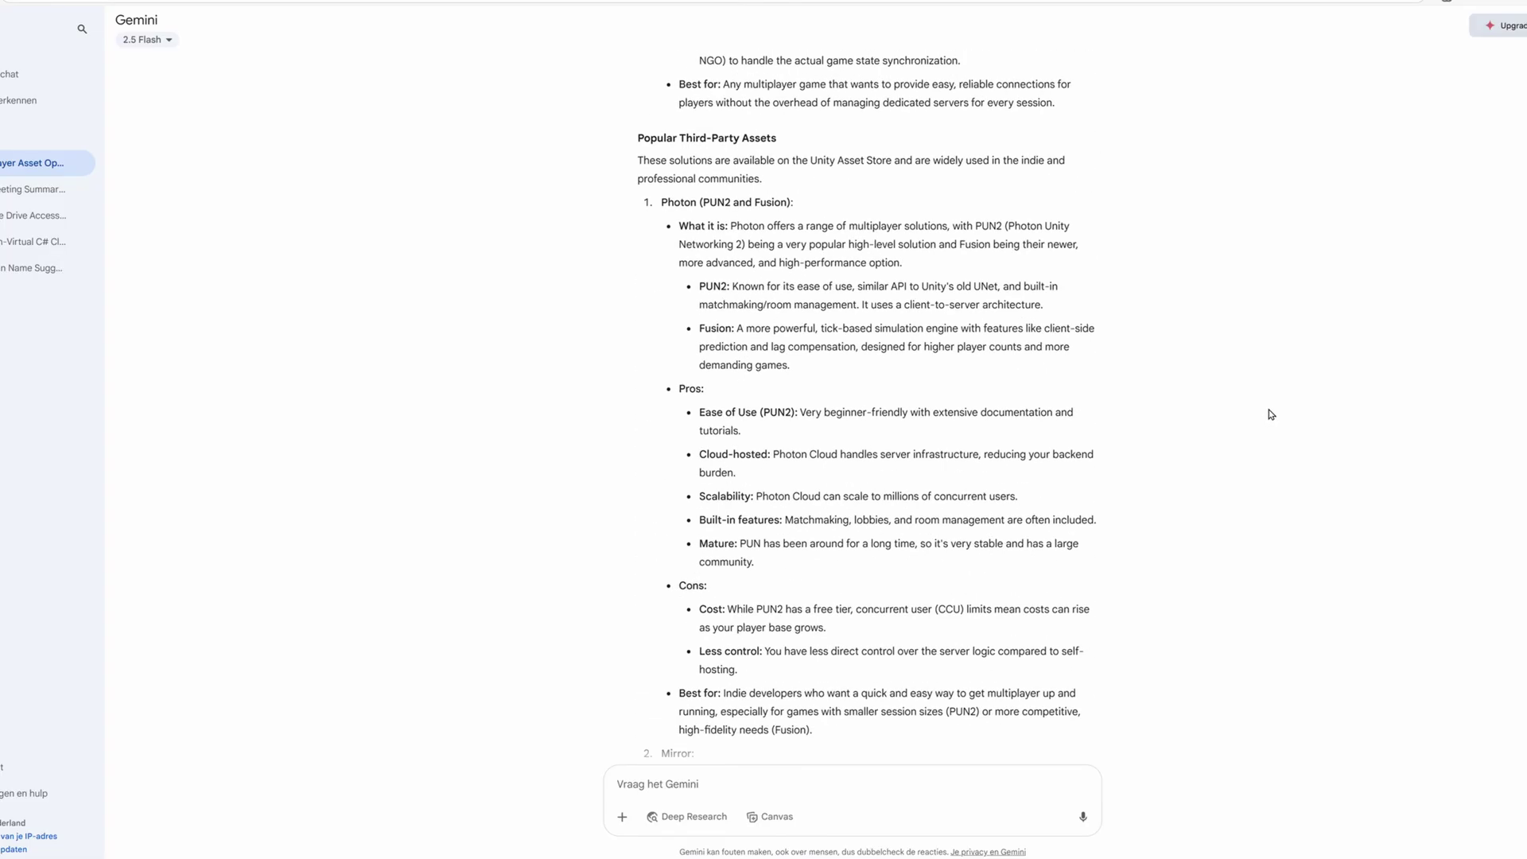
Ask Gemini 'Where can I find more information on Fishnet?' after reading the FishNet paragraph
scroll(1271, 413, "down", 12)
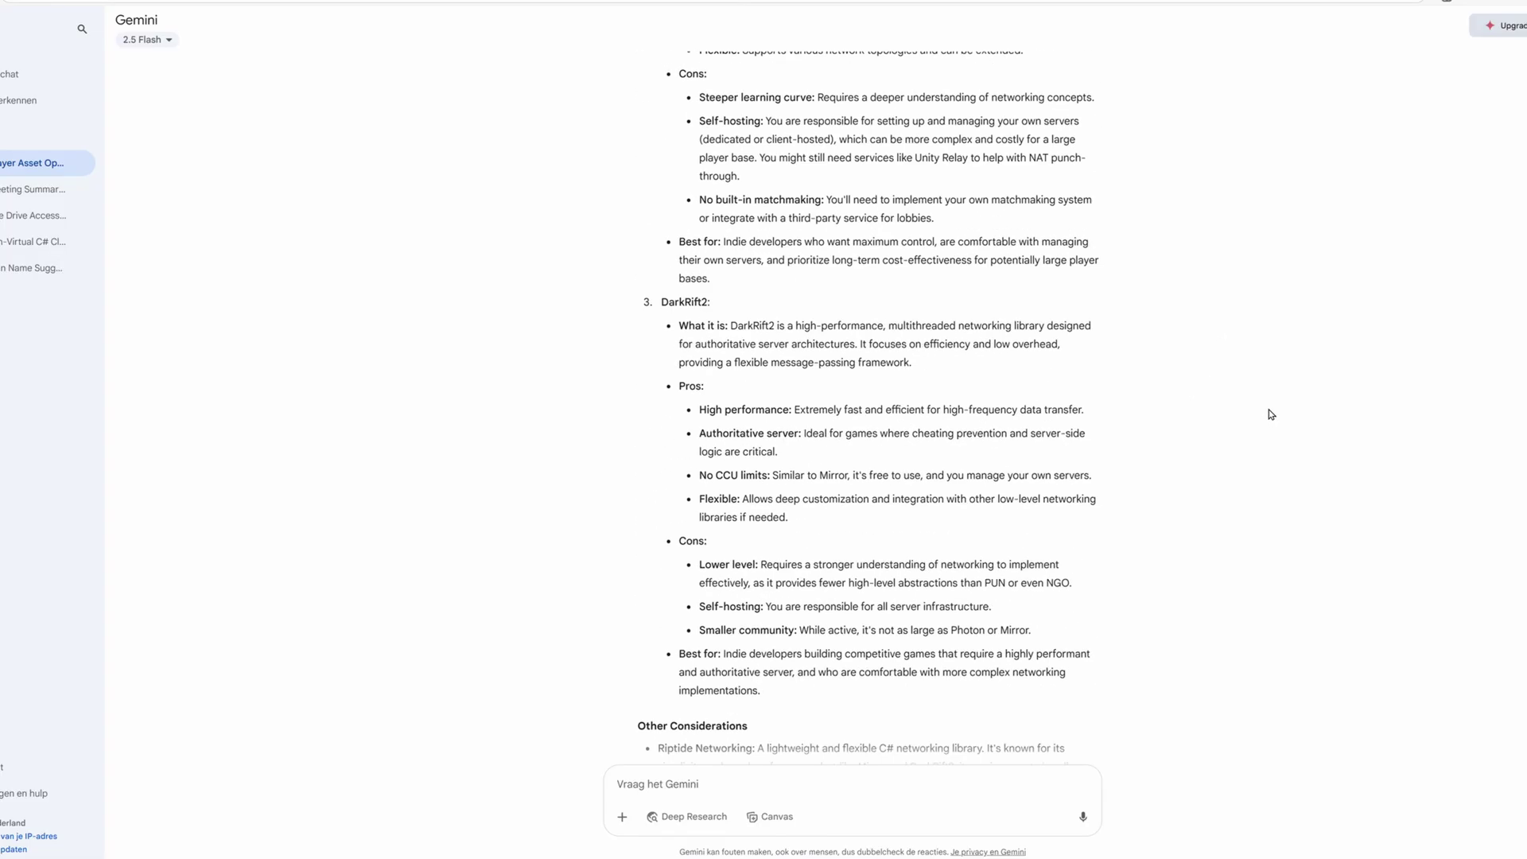
scroll(1271, 414, "down", 6)
triple_click(1055, 383)
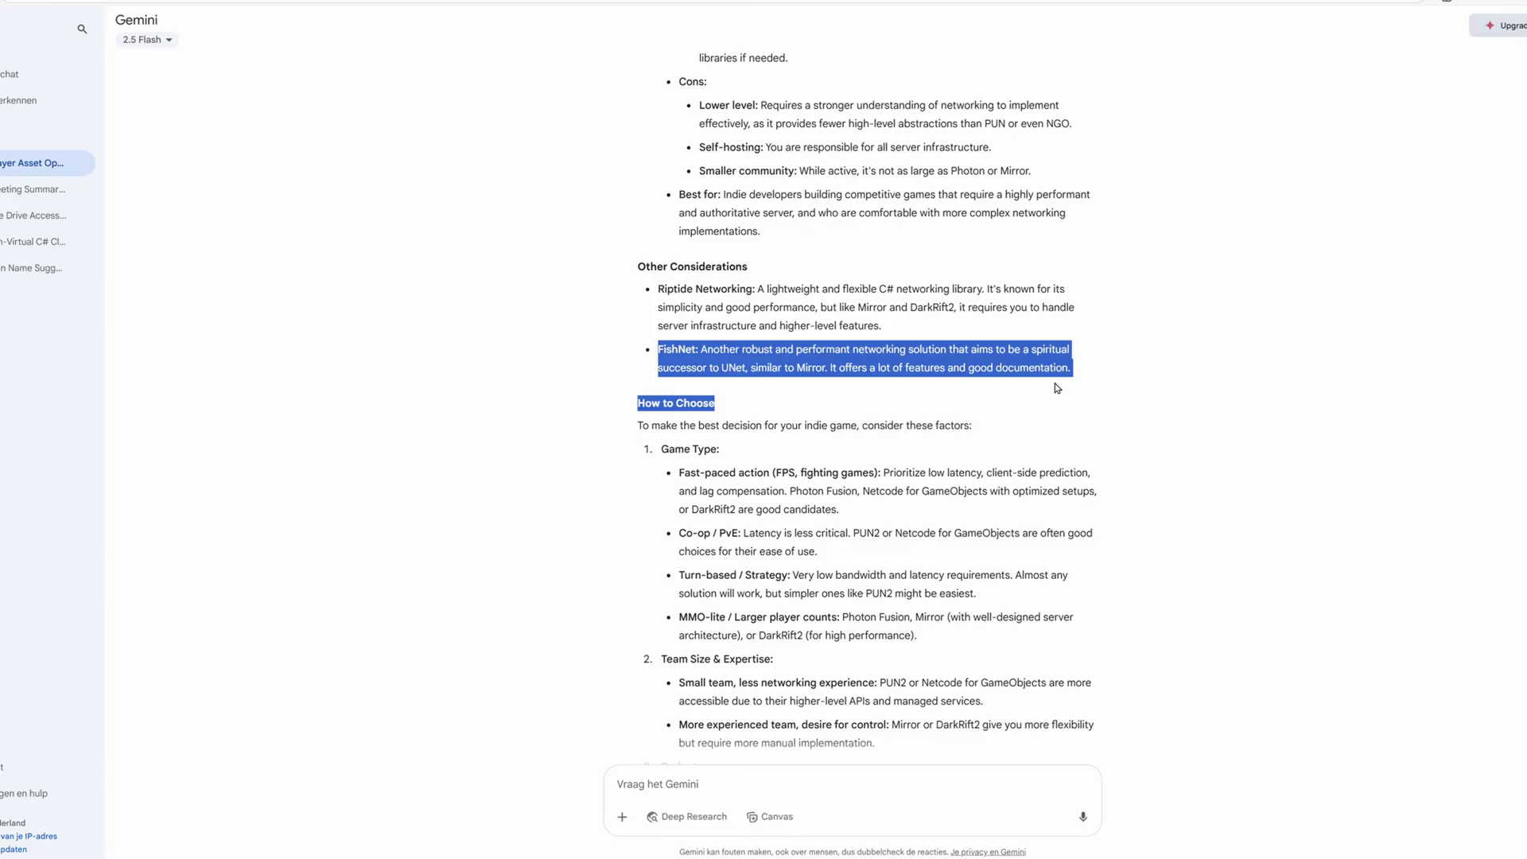
scroll(1175, 471, "down", 10)
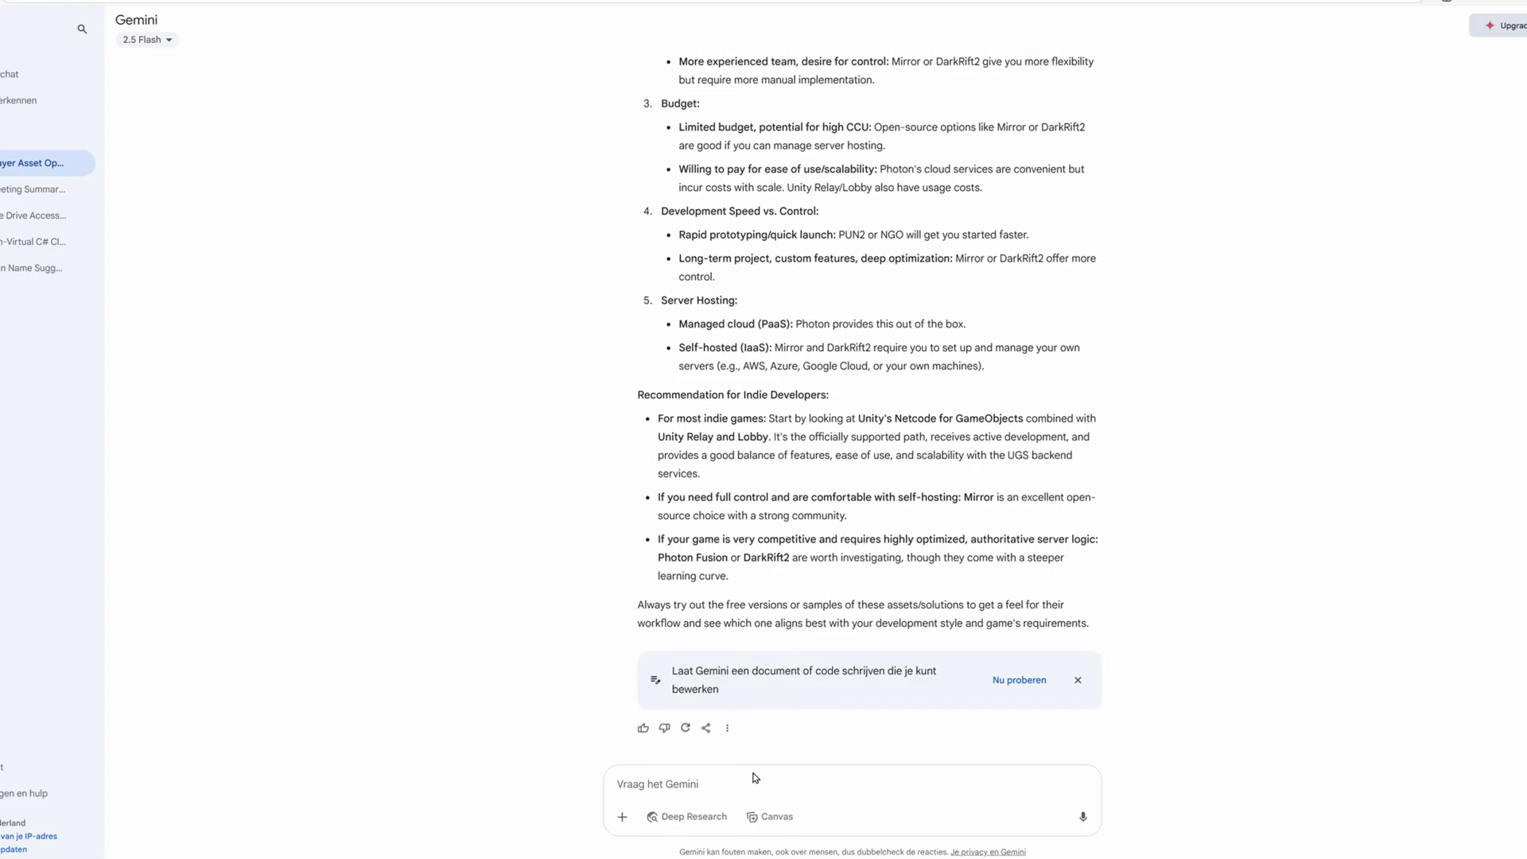
left_click(739, 780)
type("Where can I ")
type("find more information on Fis")
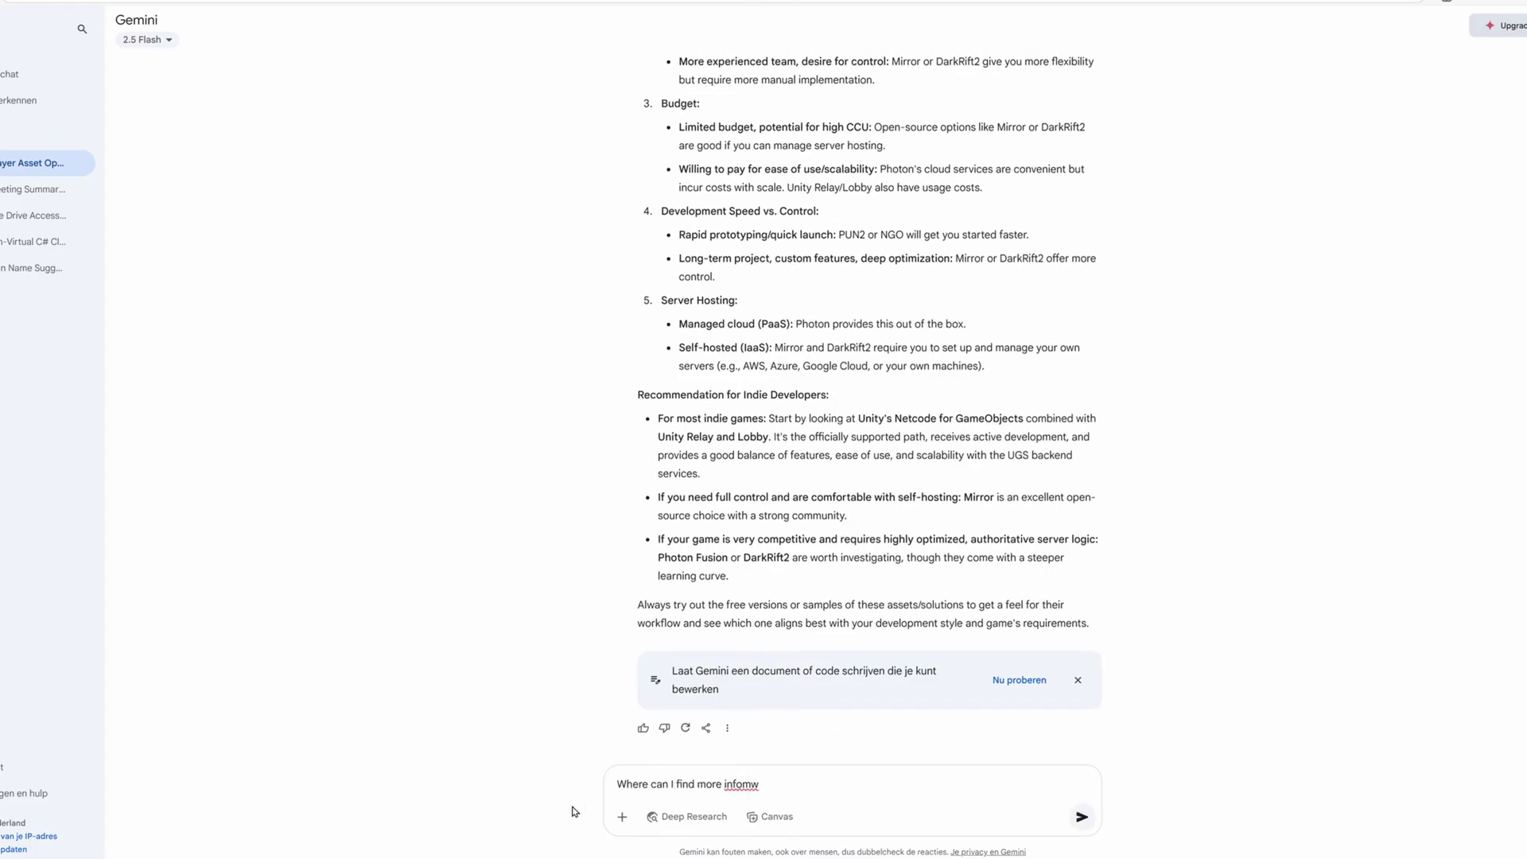
type("hnet?")
key("Return")
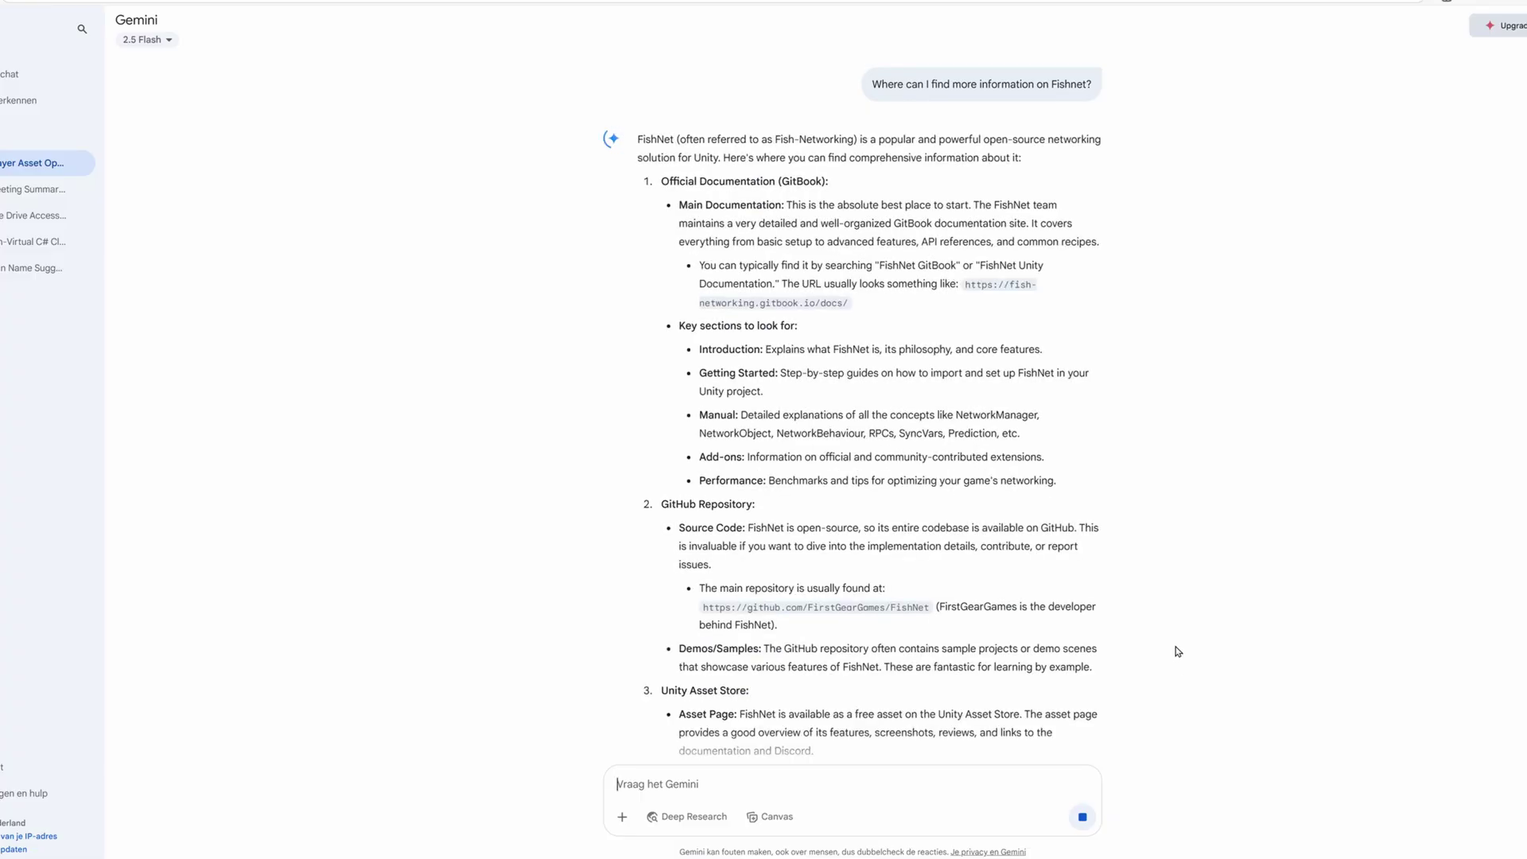
Ask Gemini 'Can you list some of the Fishnet Youtube tutorials?' and read the reply
scroll(1178, 651, "down", 7)
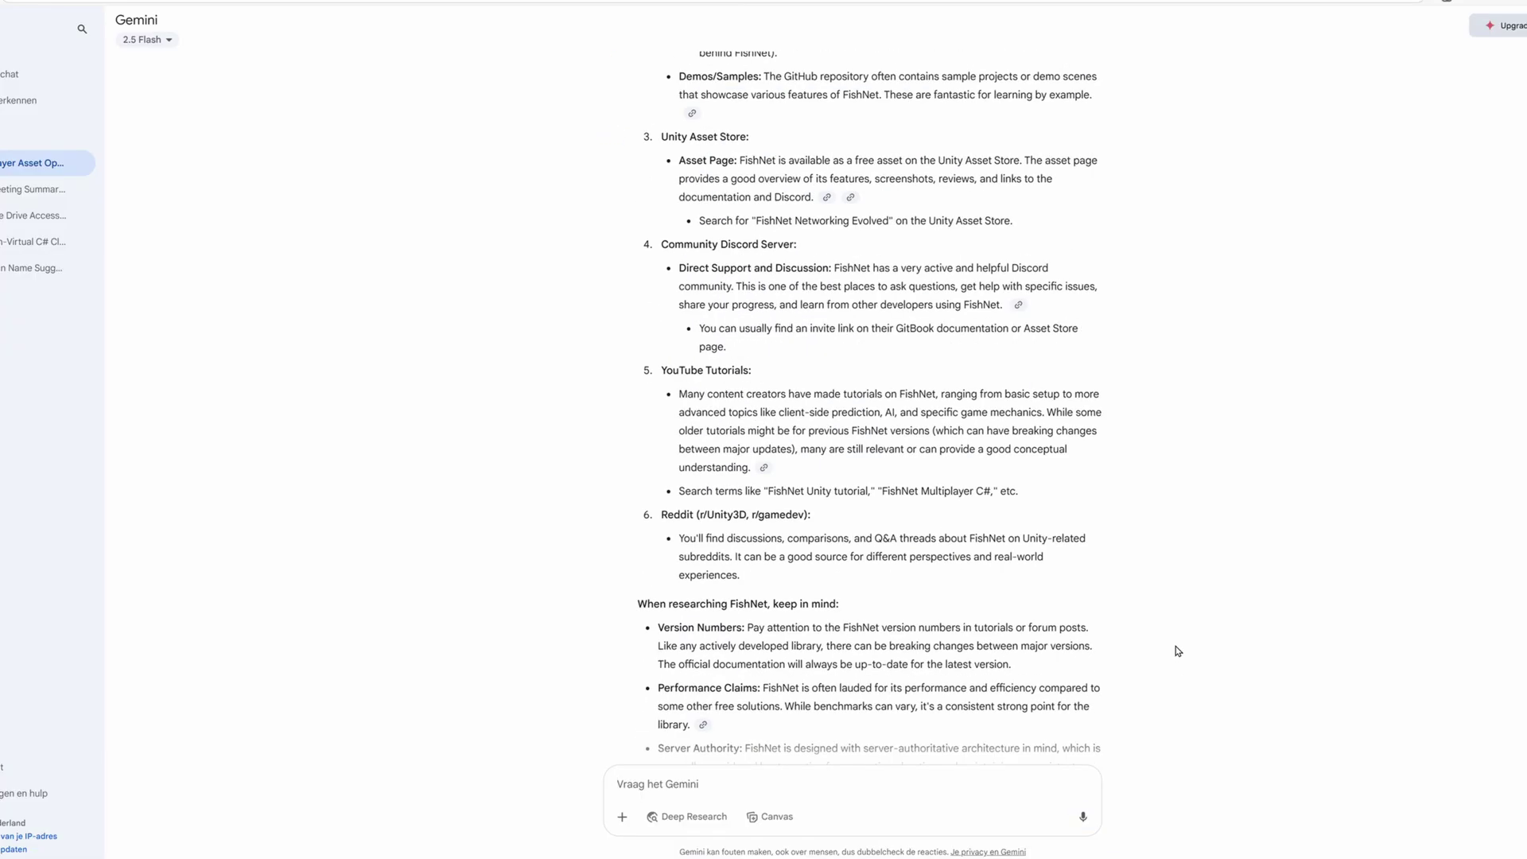
scroll(1169, 656, "down", 2)
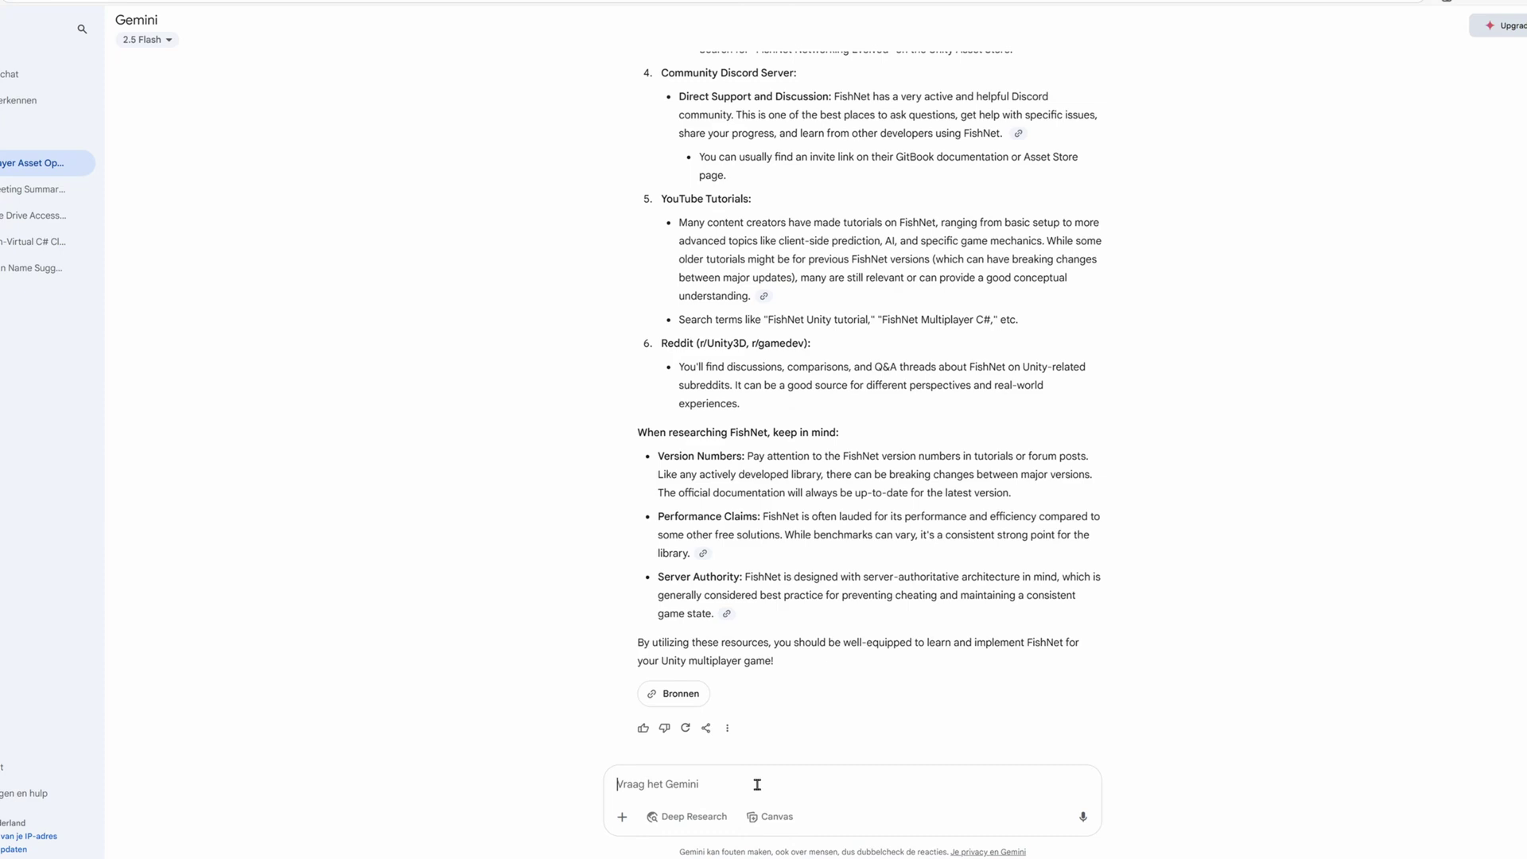
left_click(757, 783)
type("Can you list some of the Fishnet ")
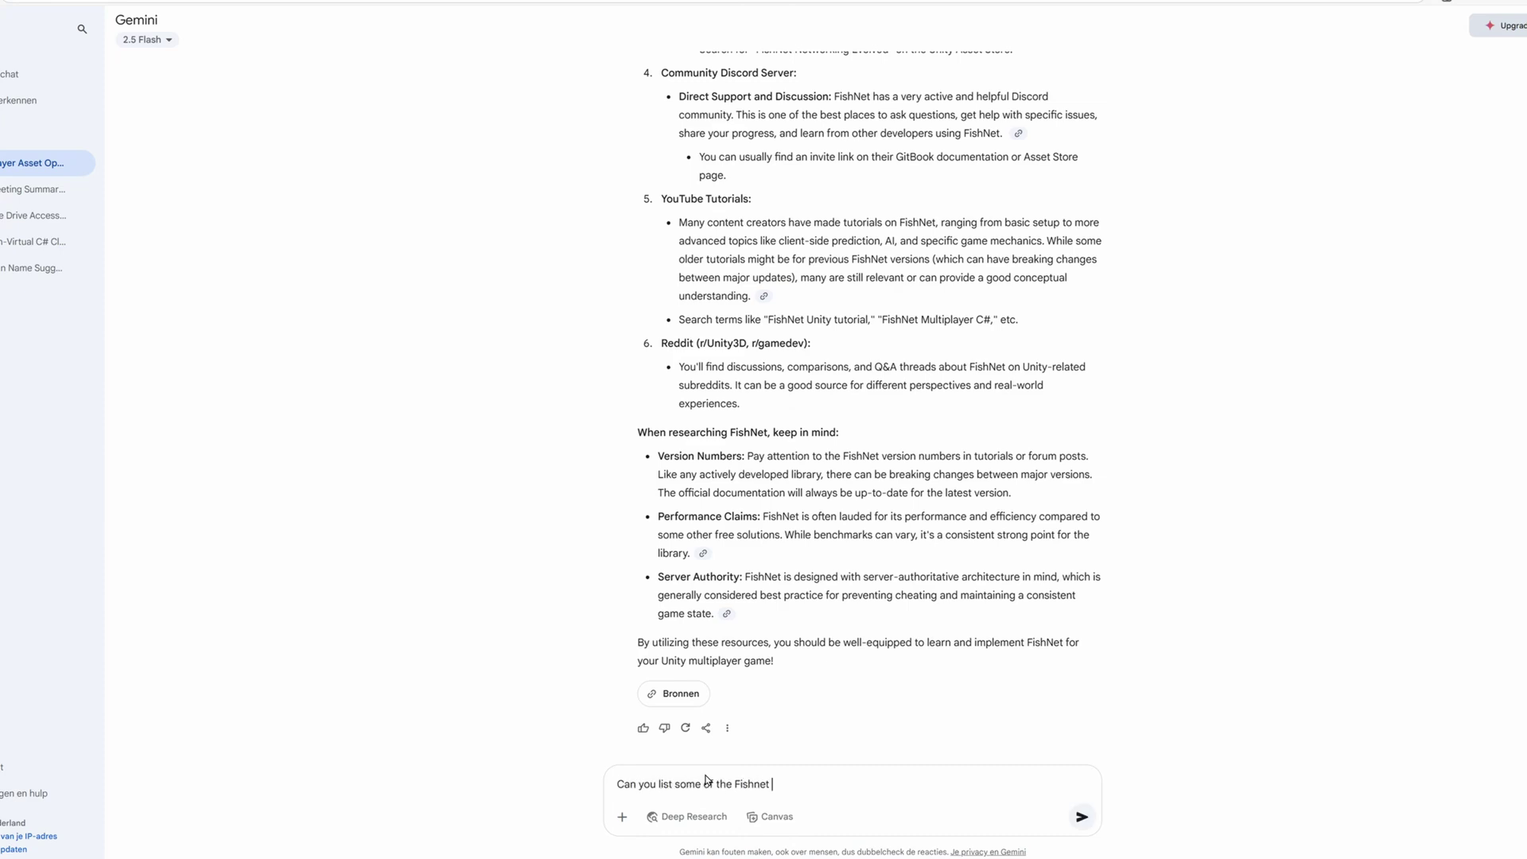
type("Youtube tutorials?")
key("Return")
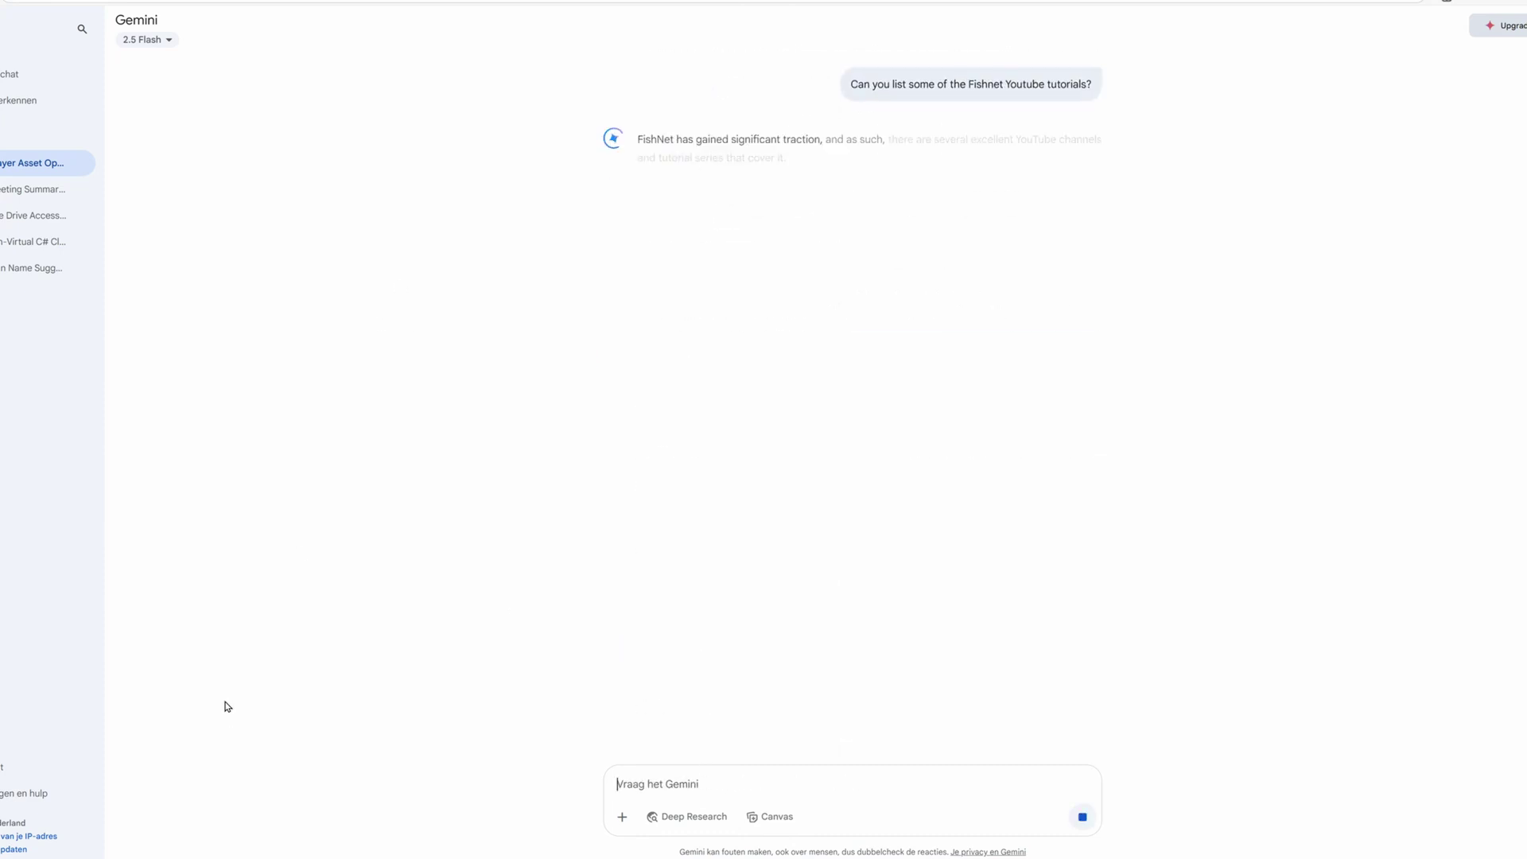
scroll(460, 607, "down", 3)
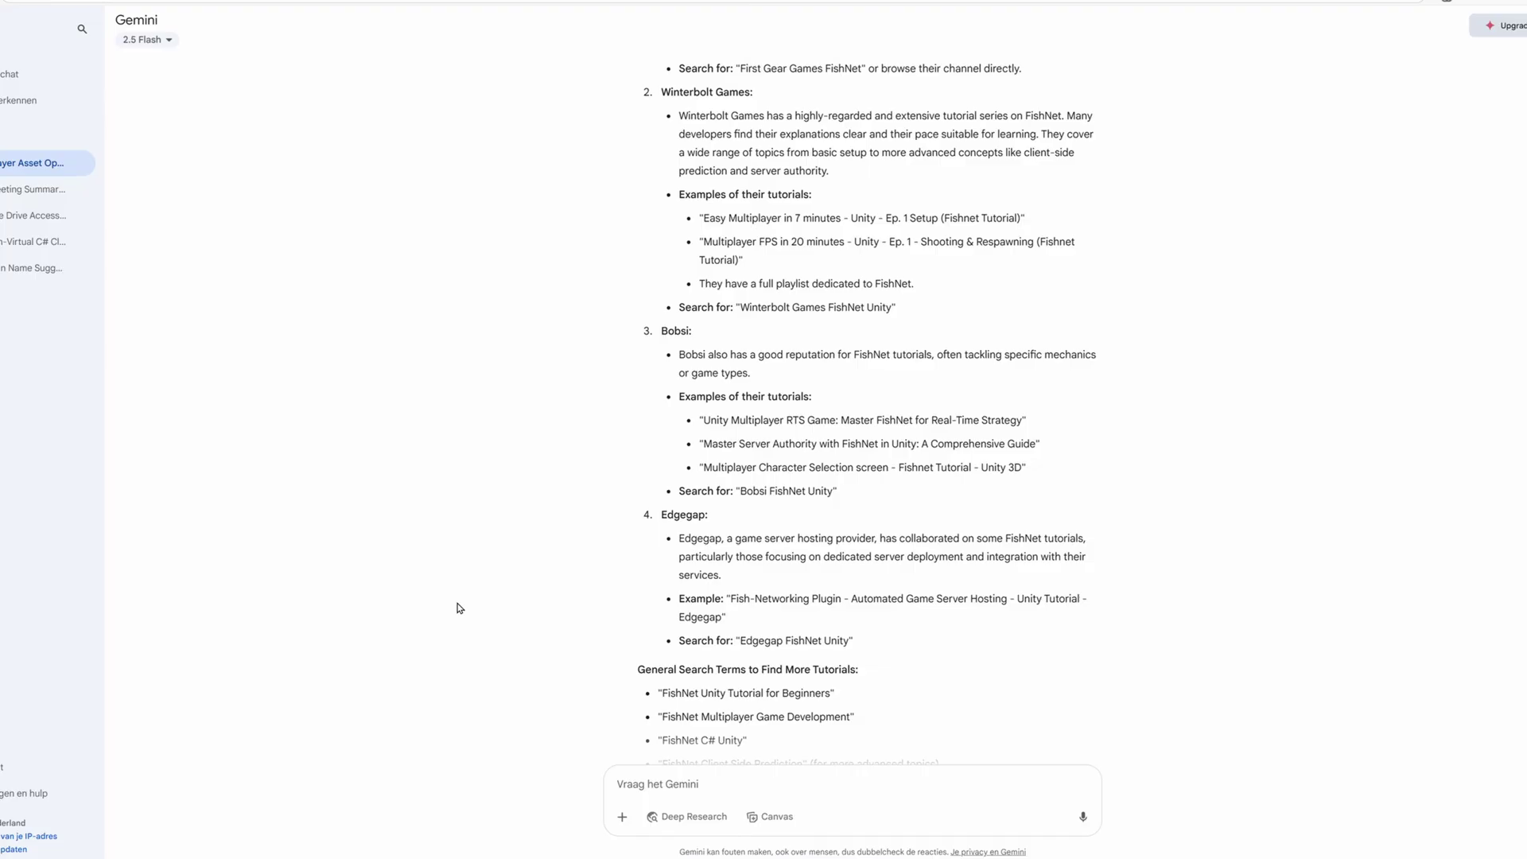
scroll(456, 603, "down", 2)
scroll(451, 599, "down", 2)
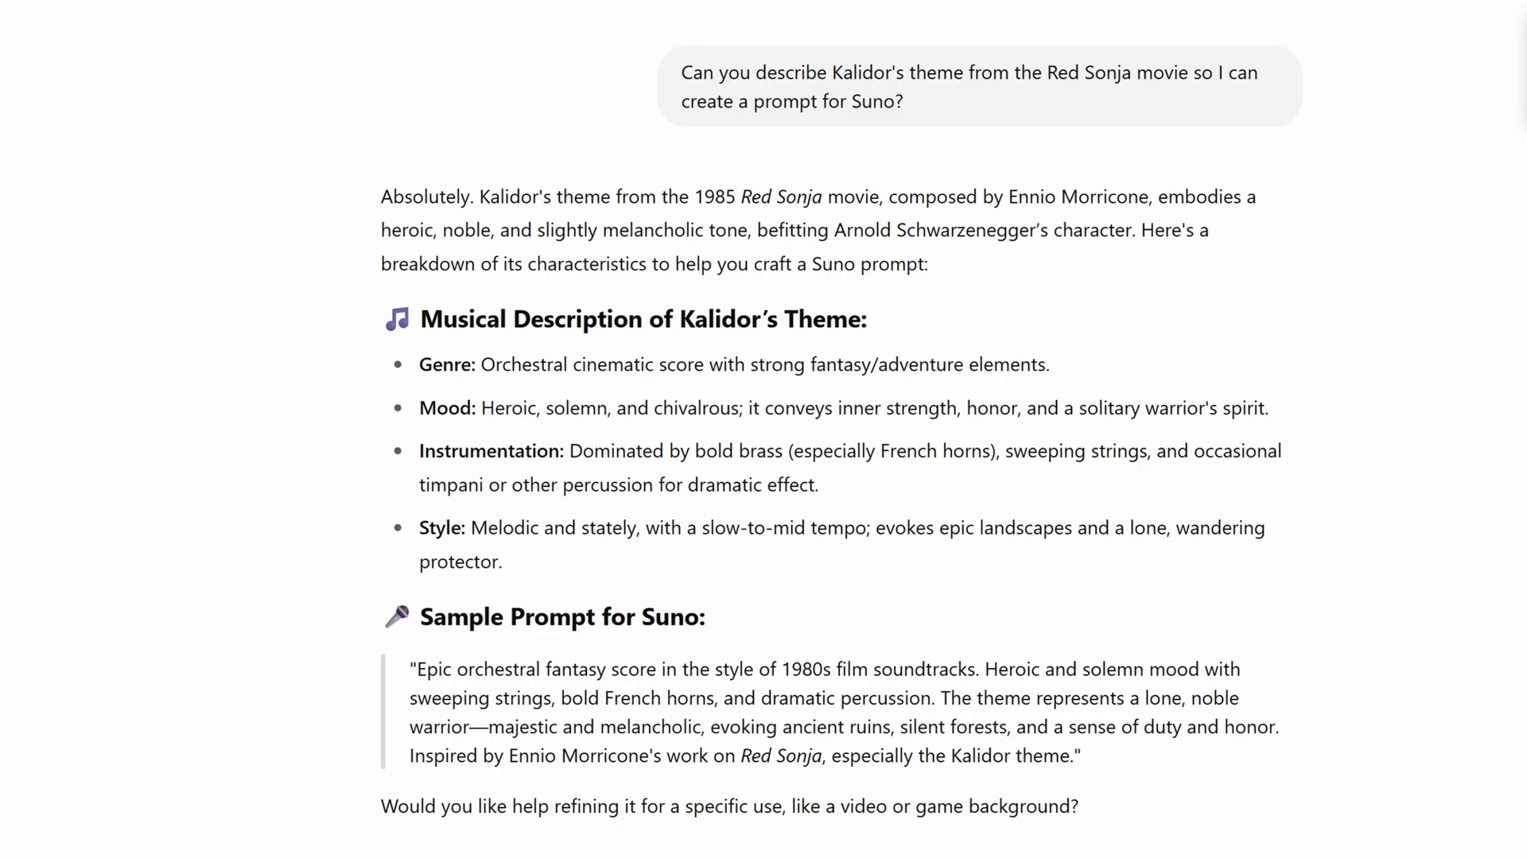
Select the end of the Suno prompt question in the chat
left_click_drag(908, 101, 683, 70)
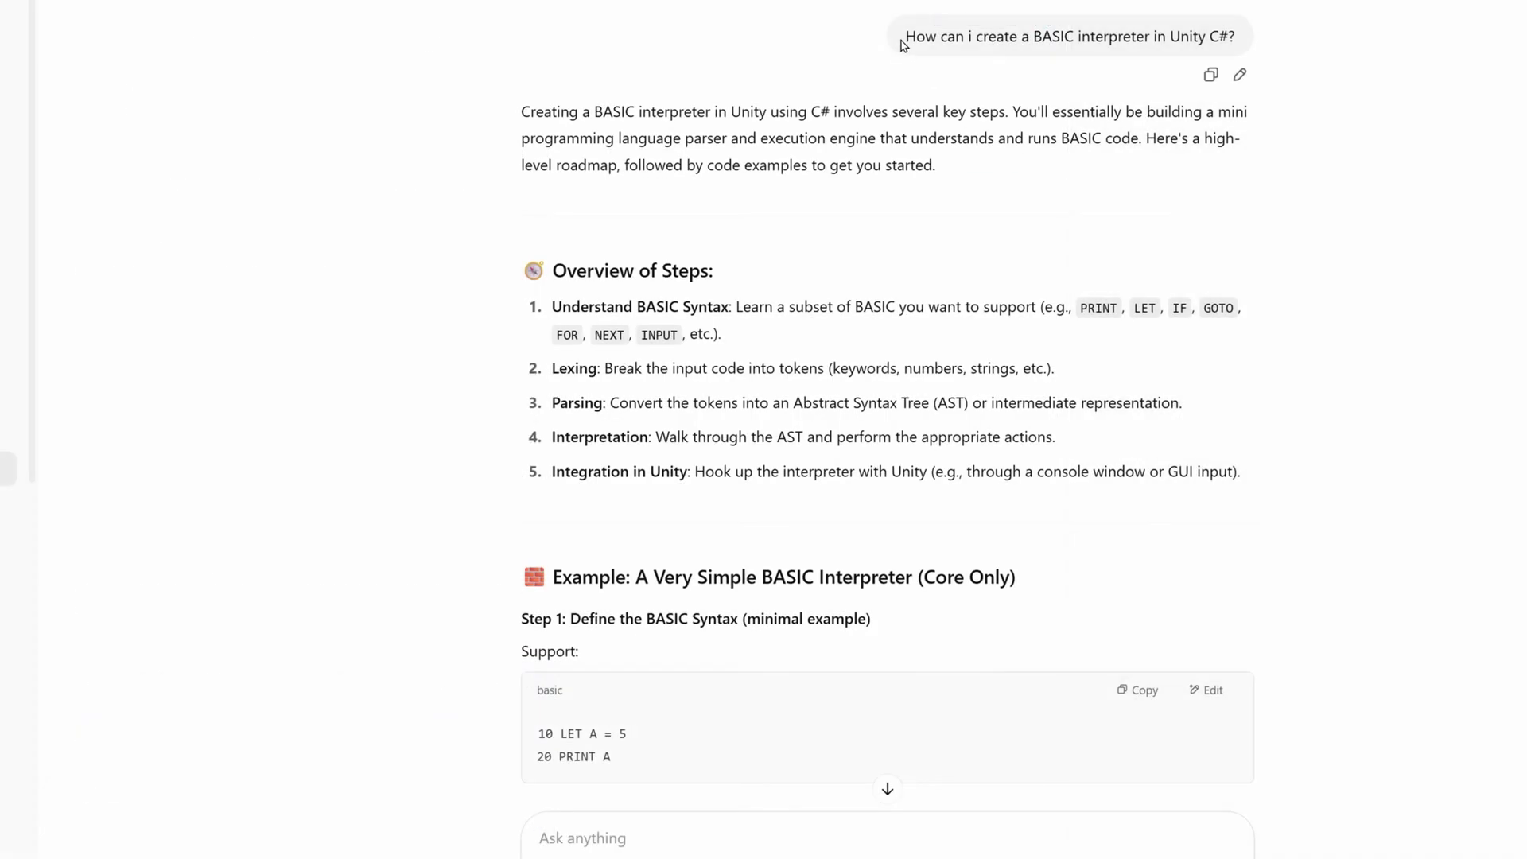
Select the question asking how to build a BASIC interpreter in Unity C#
left_click_drag(906, 39, 1239, 51)
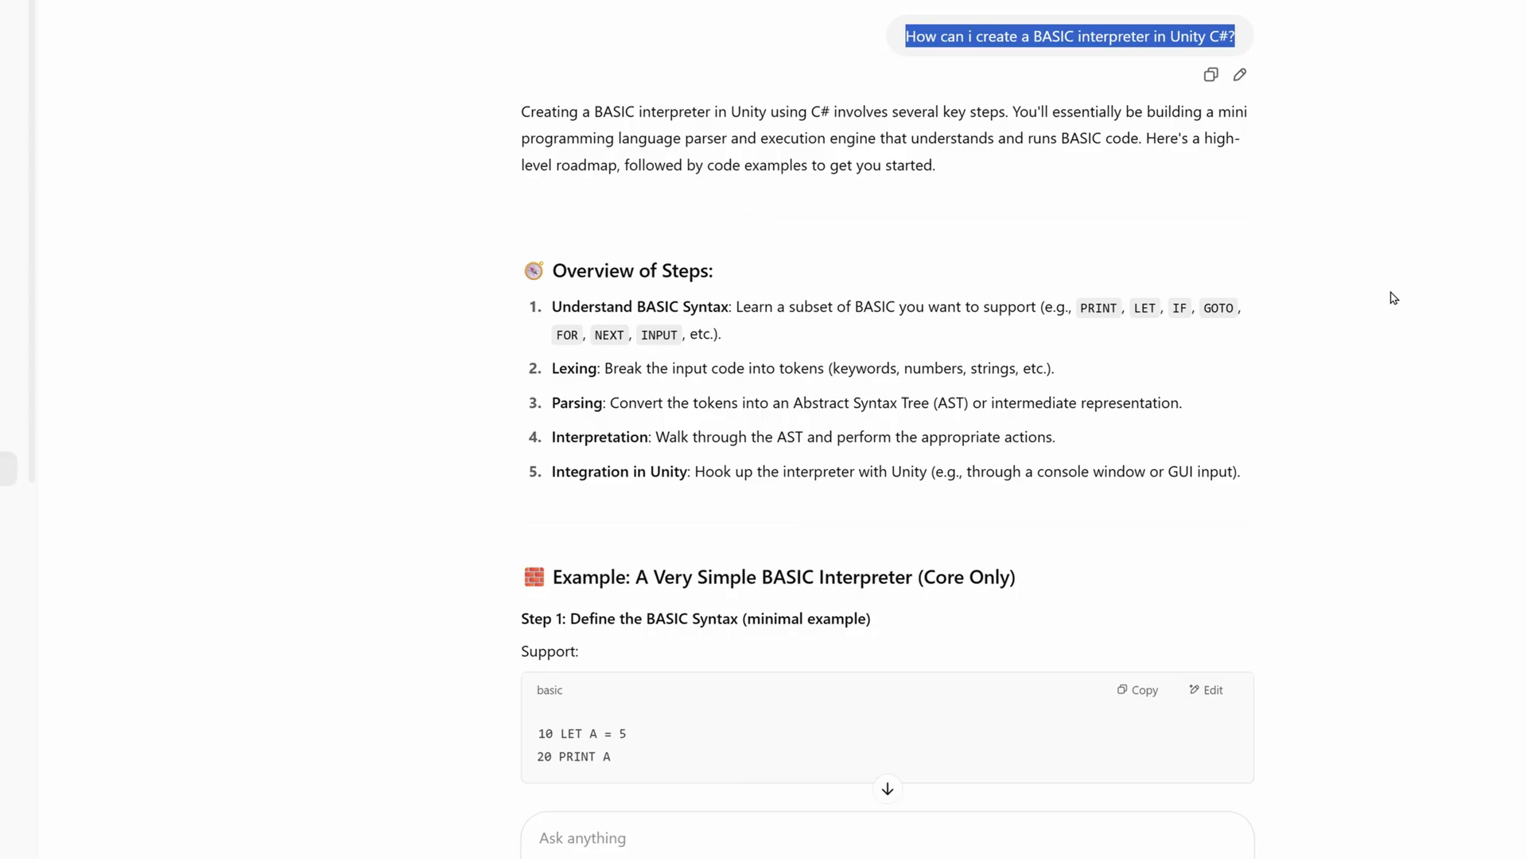
Scroll through ChatGPT's answer to the Step 5 code and Suggestions for Expansion list
scroll(1394, 298, "down", 5)
scroll(1394, 297, "down", 3)
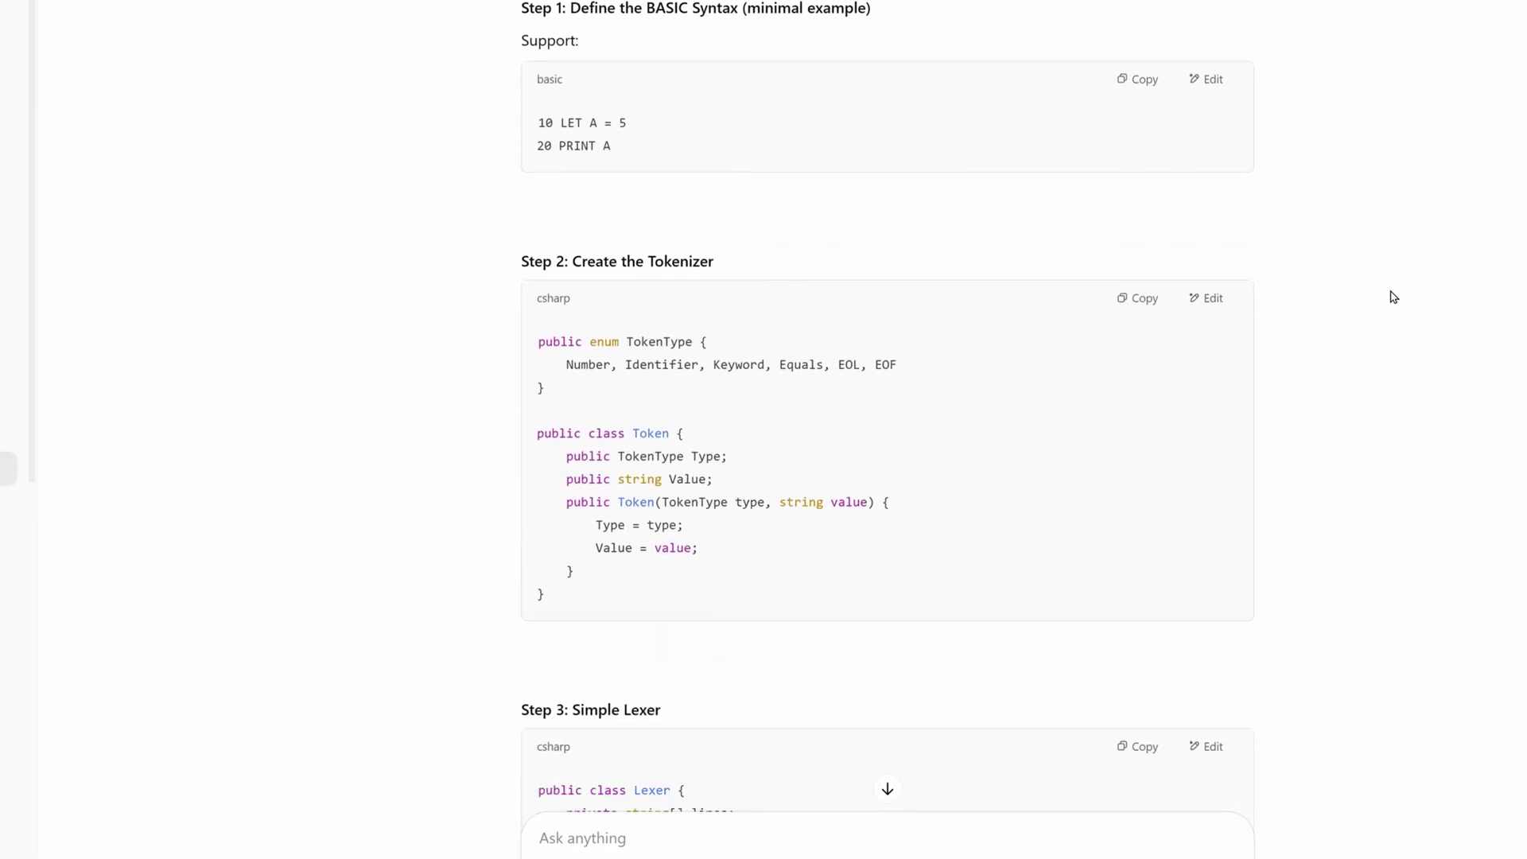
scroll(1393, 296, "down", 10)
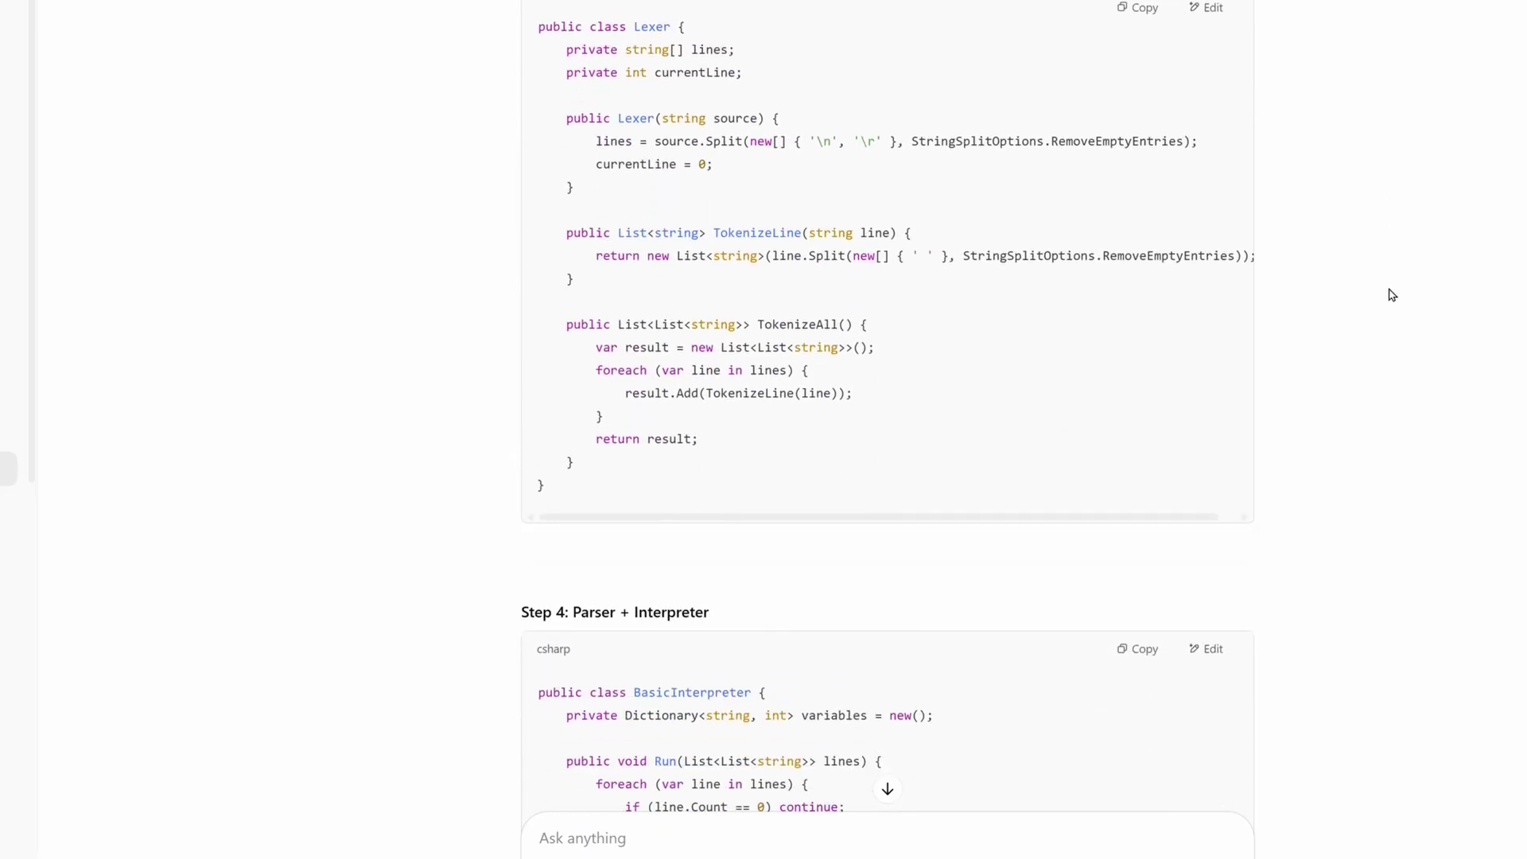
scroll(1392, 295, "down", 9)
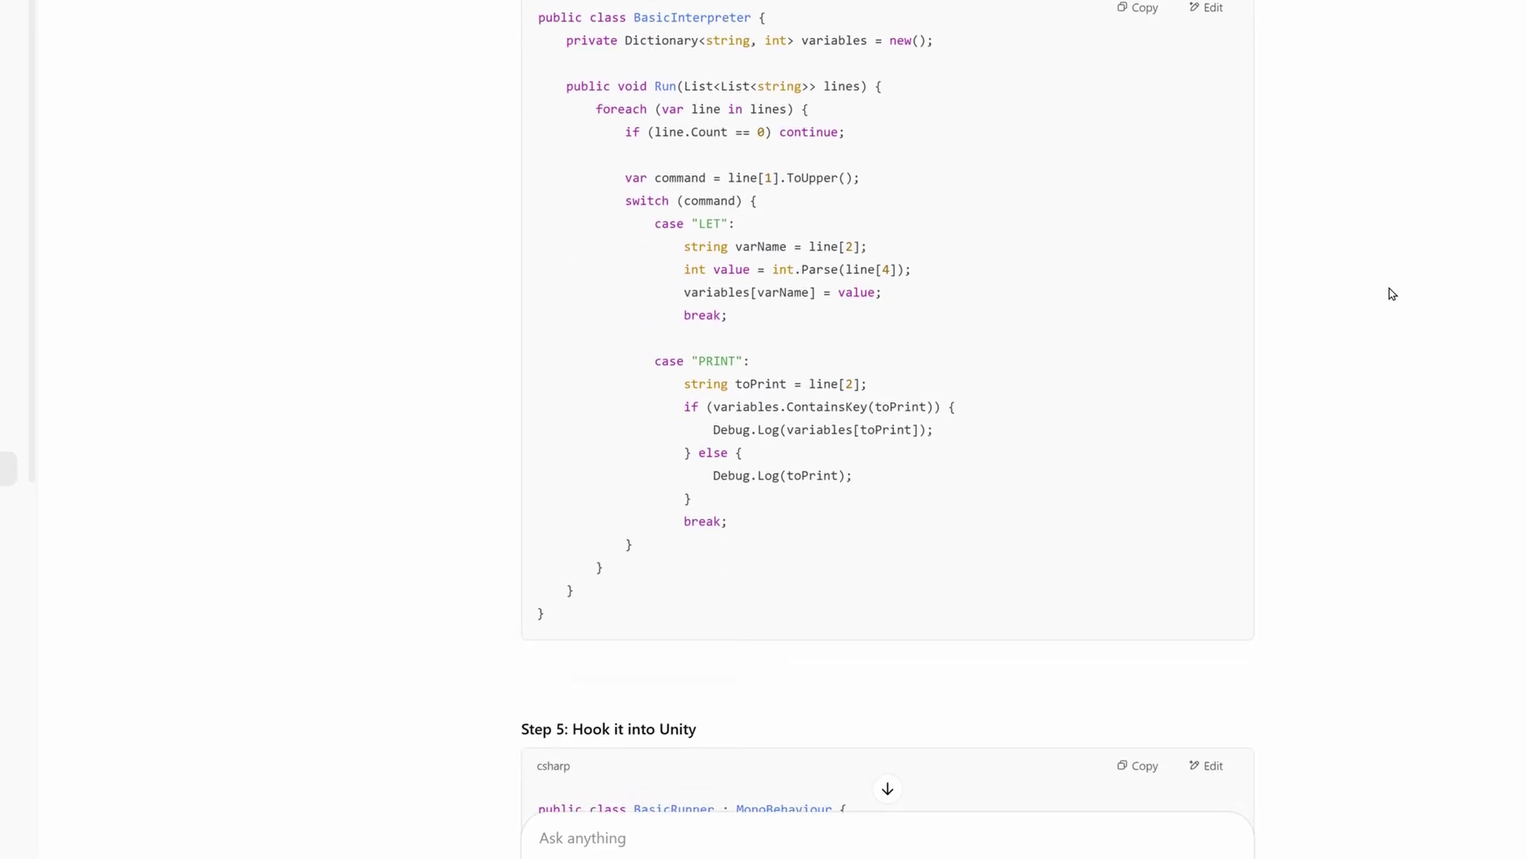
scroll(1393, 294, "up", 1)
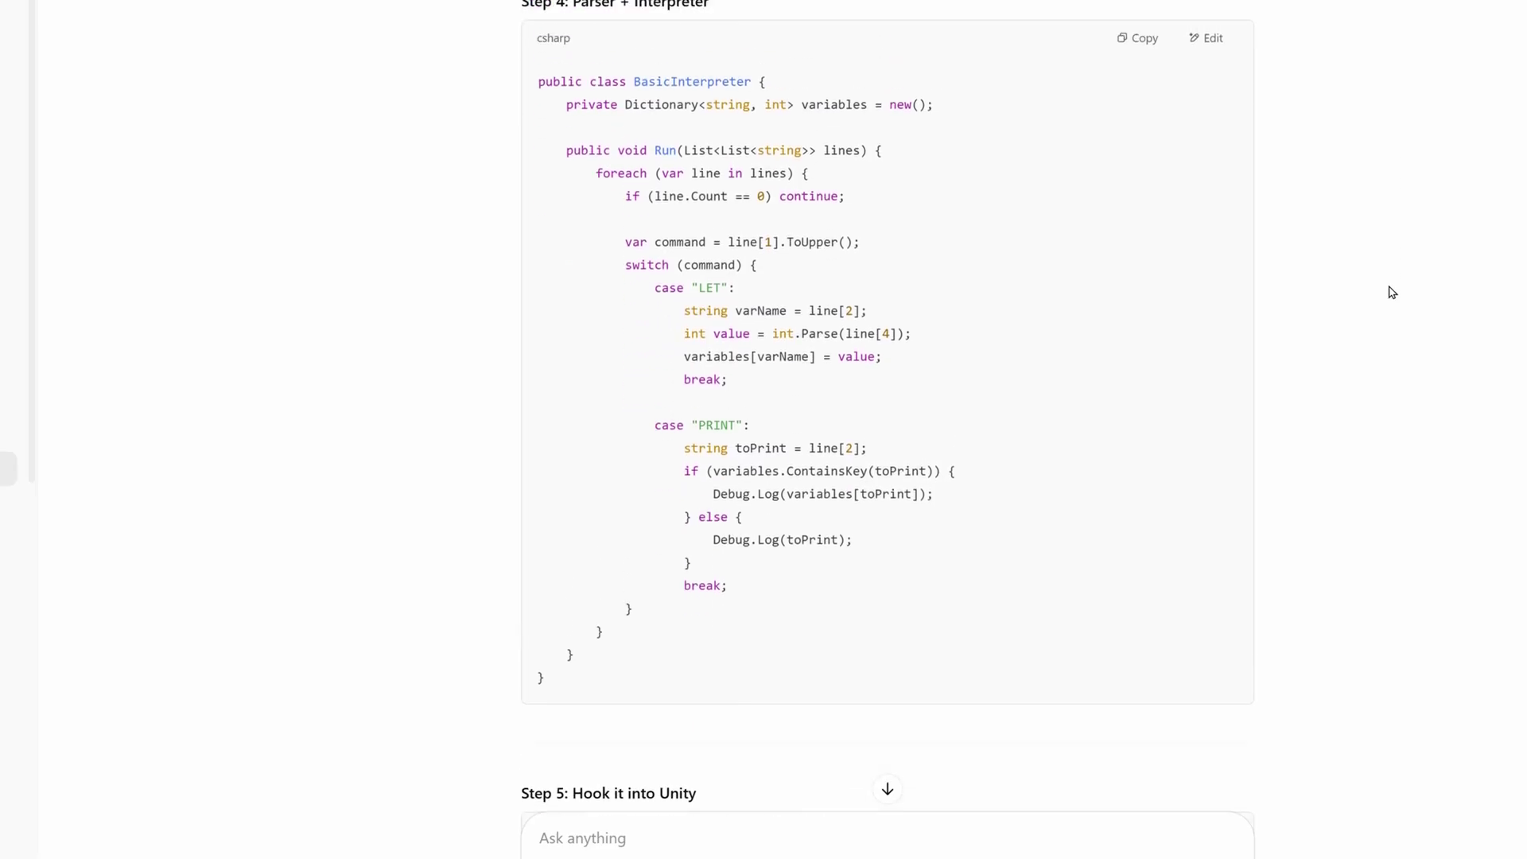
scroll(1392, 293, "down", 8)
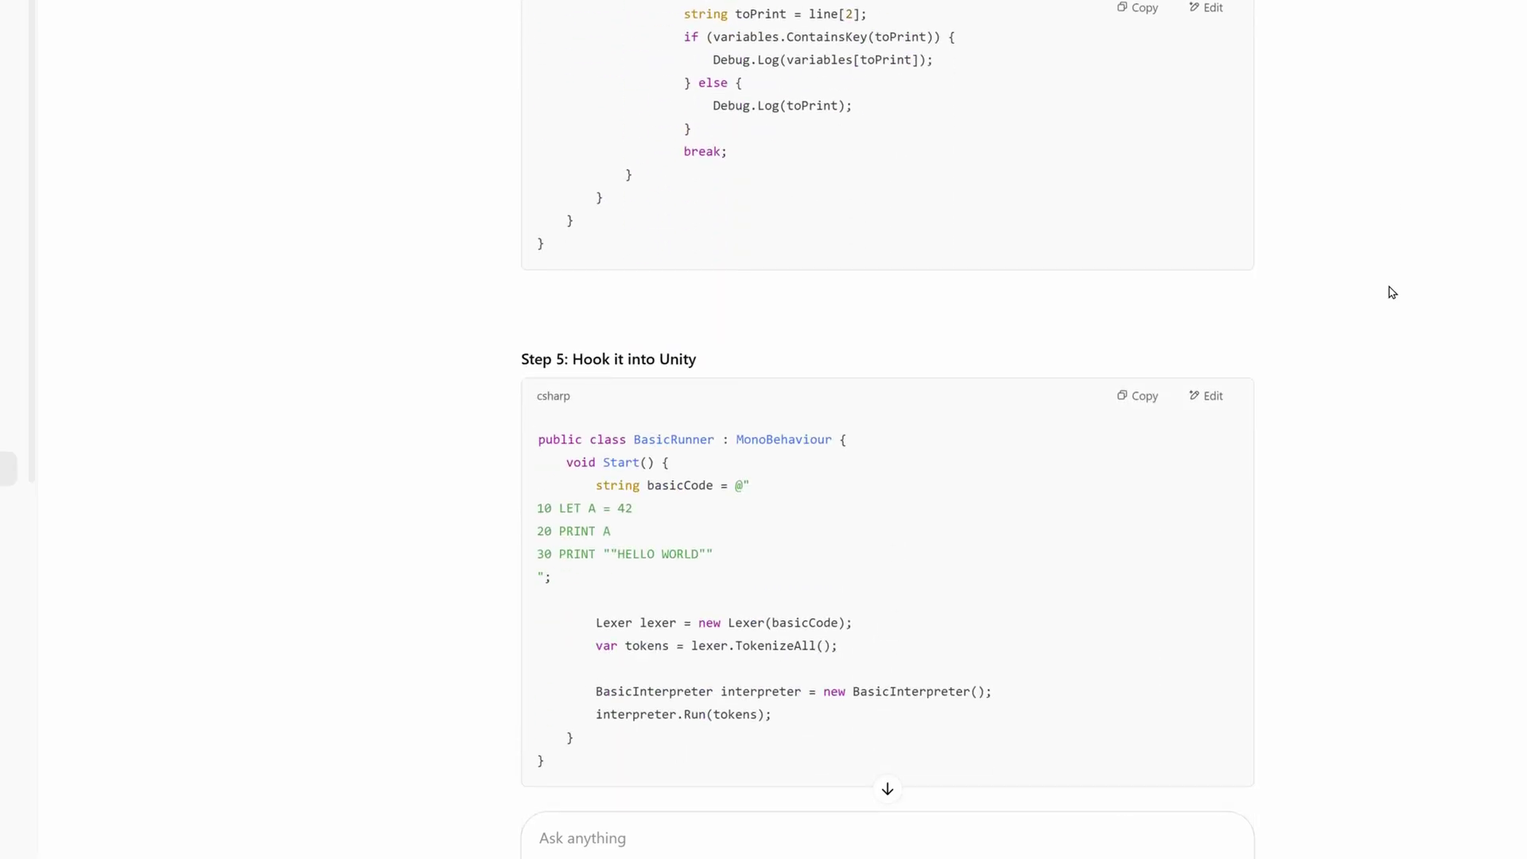
scroll(1392, 293, "down", 3)
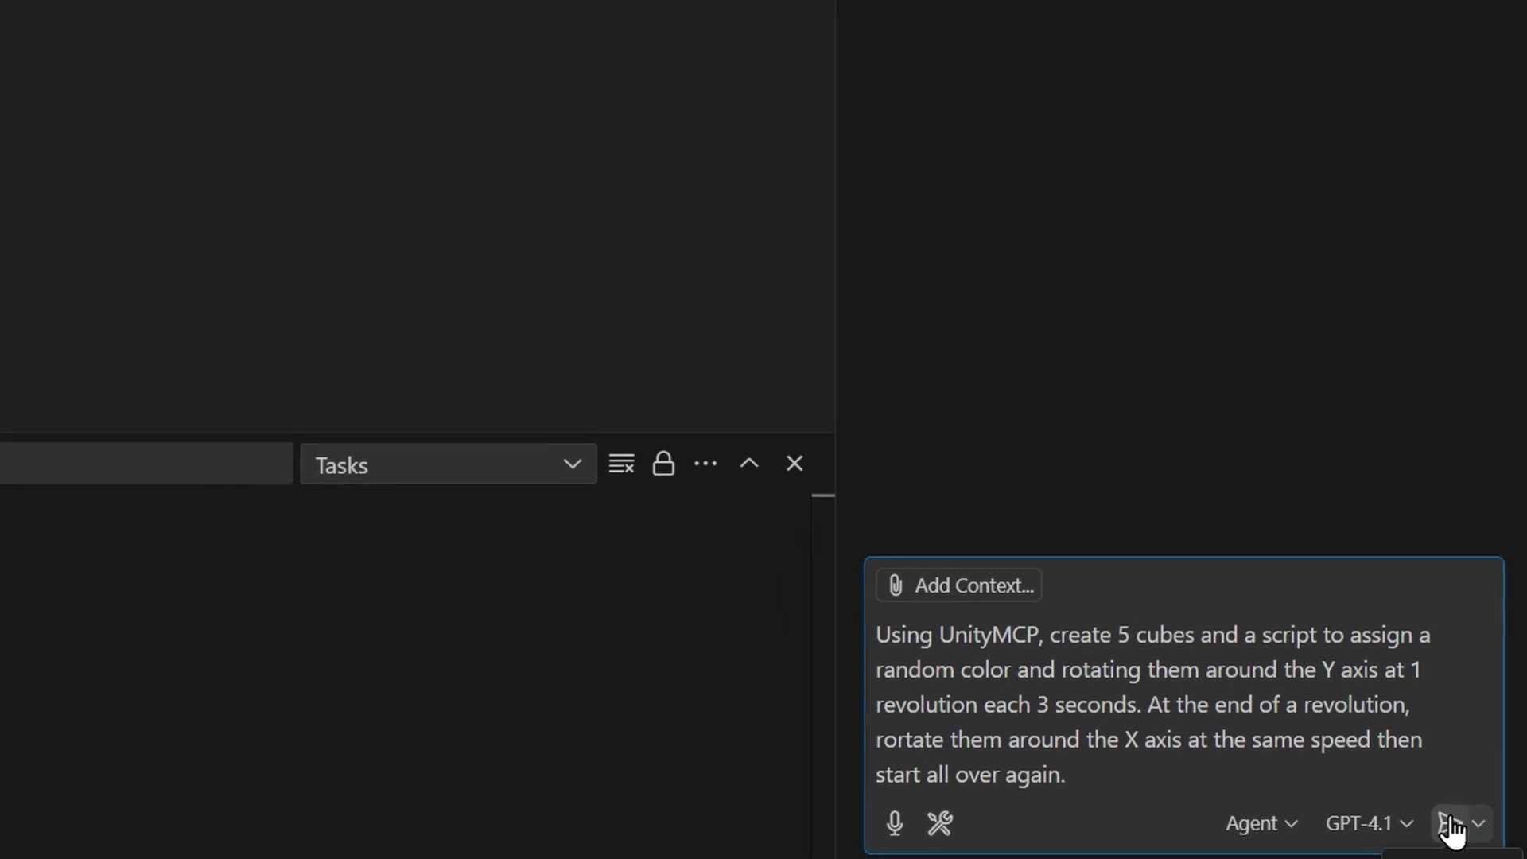
Send the UnityMCP five-cubes-and-CubeRotator request to Copilot's agent and allow its tool runs
left_click(1454, 829)
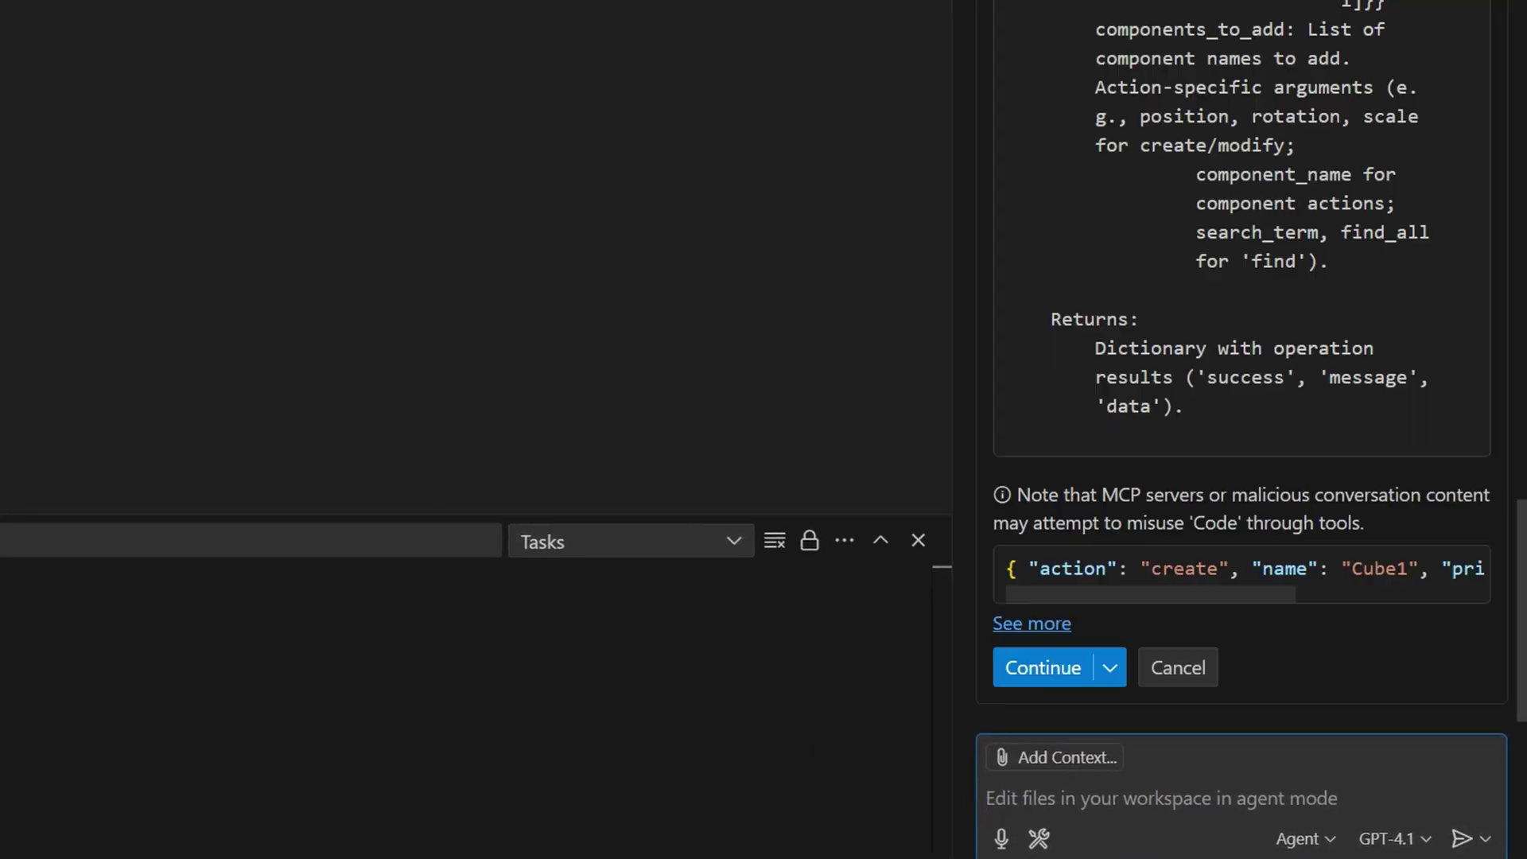
left_click(1126, 678)
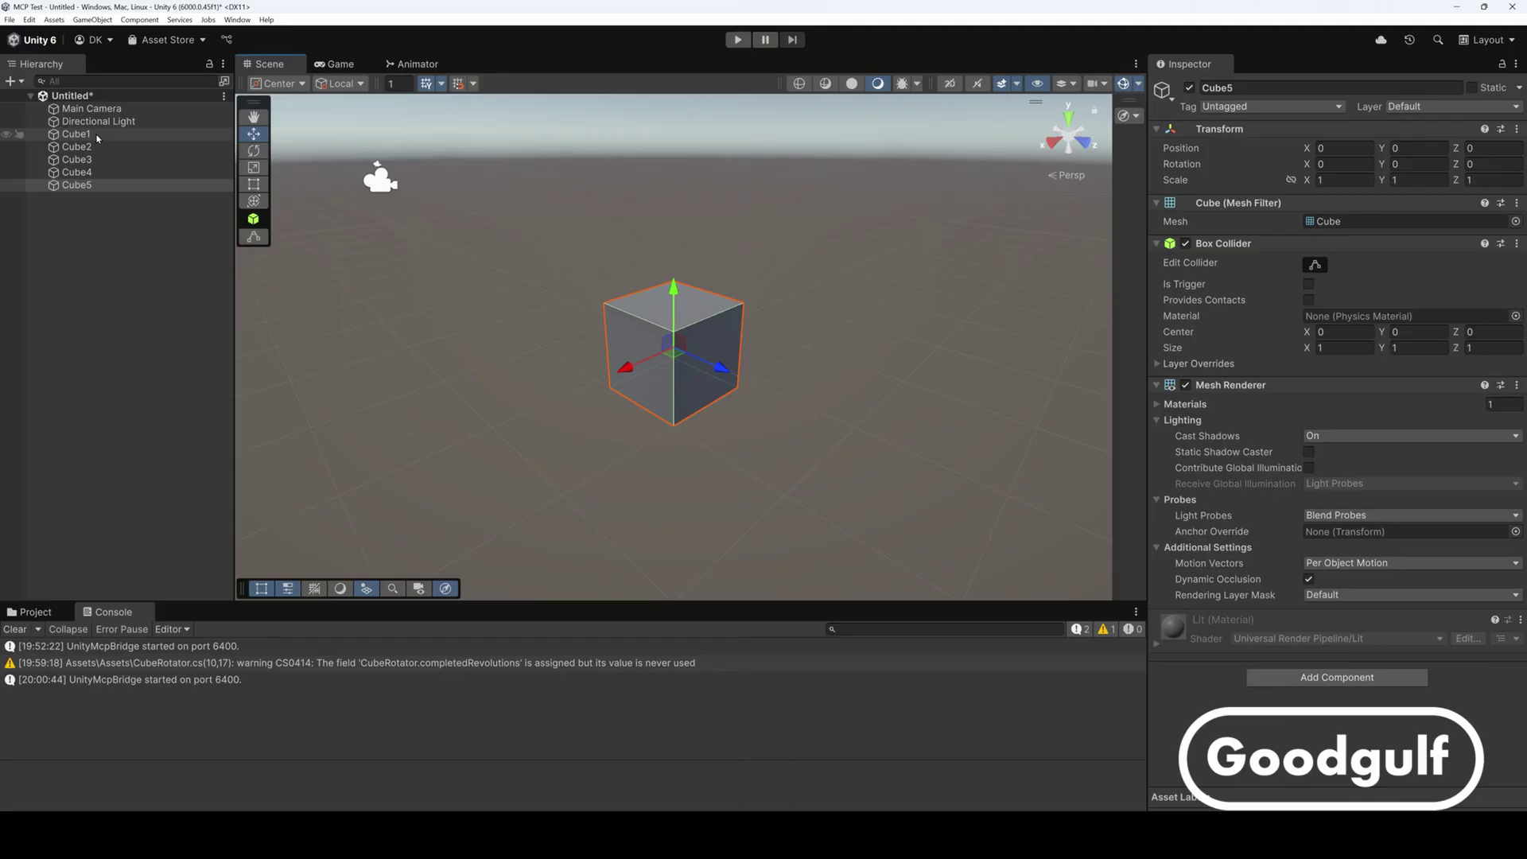
Inspect Cube1, Cube2, Cube3 and Cube5 in the Hierarchy
left_click(97, 135)
left_click(100, 147)
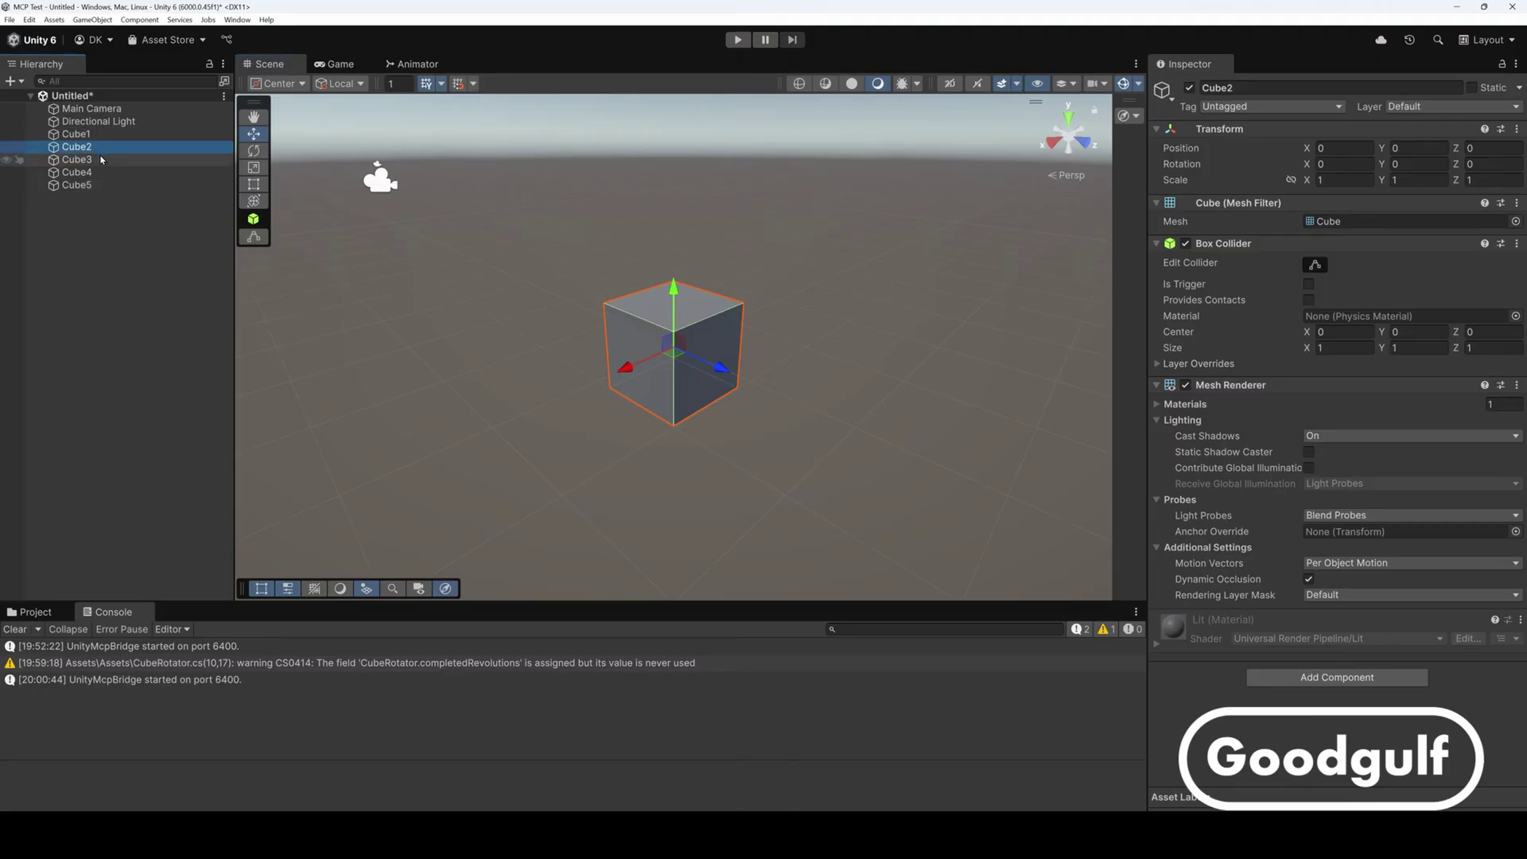
left_click(103, 160)
left_click(112, 183)
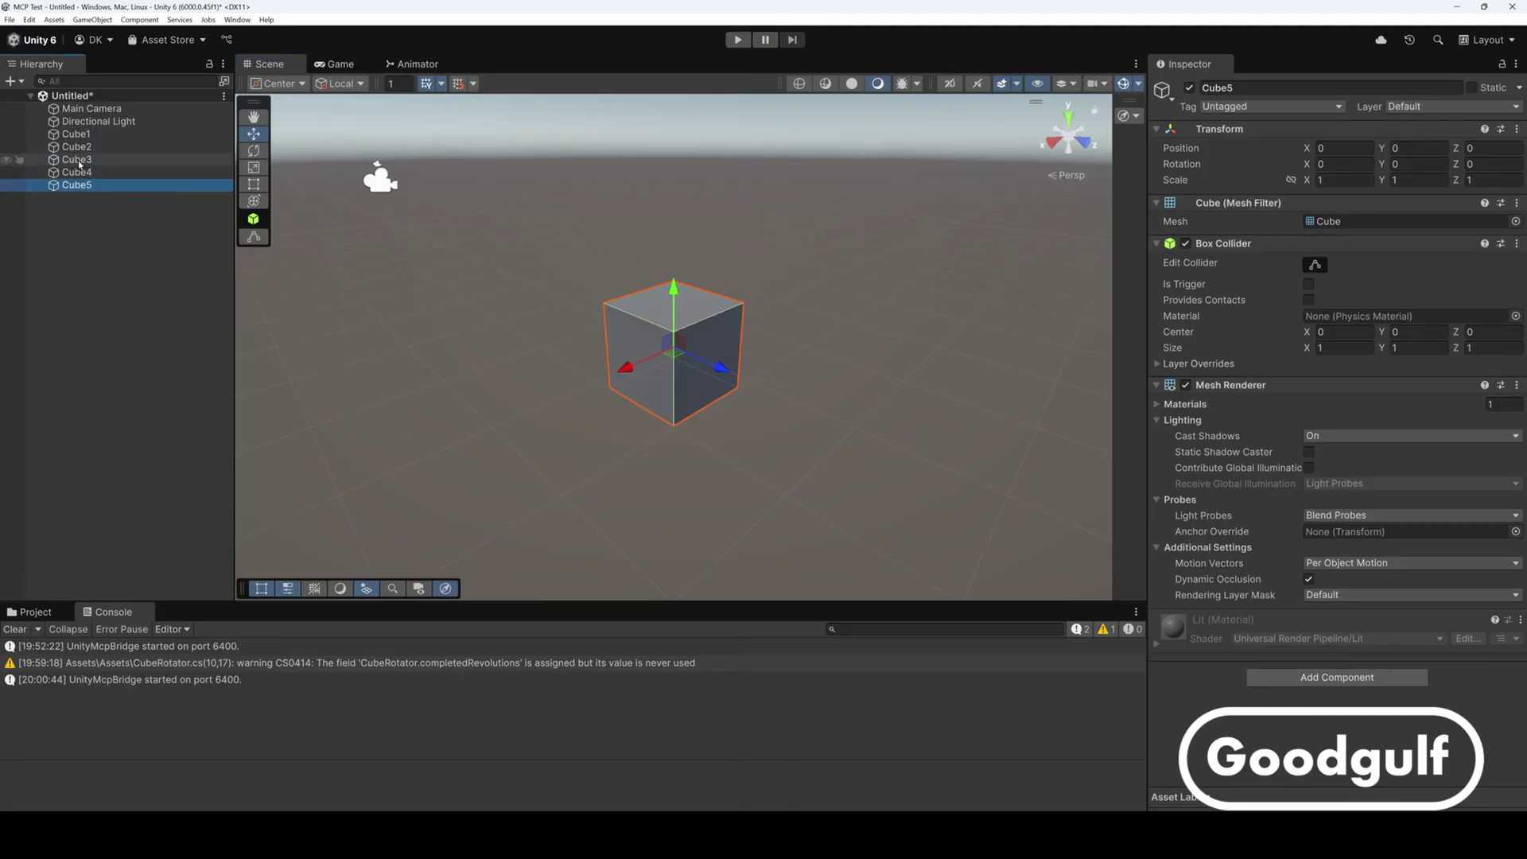
Move Cube1 to Cube4 apart around Cube5, then show the Assets folder with CubeRotator
left_click(85, 138)
left_click_drag(730, 377, 875, 442)
left_click(92, 148)
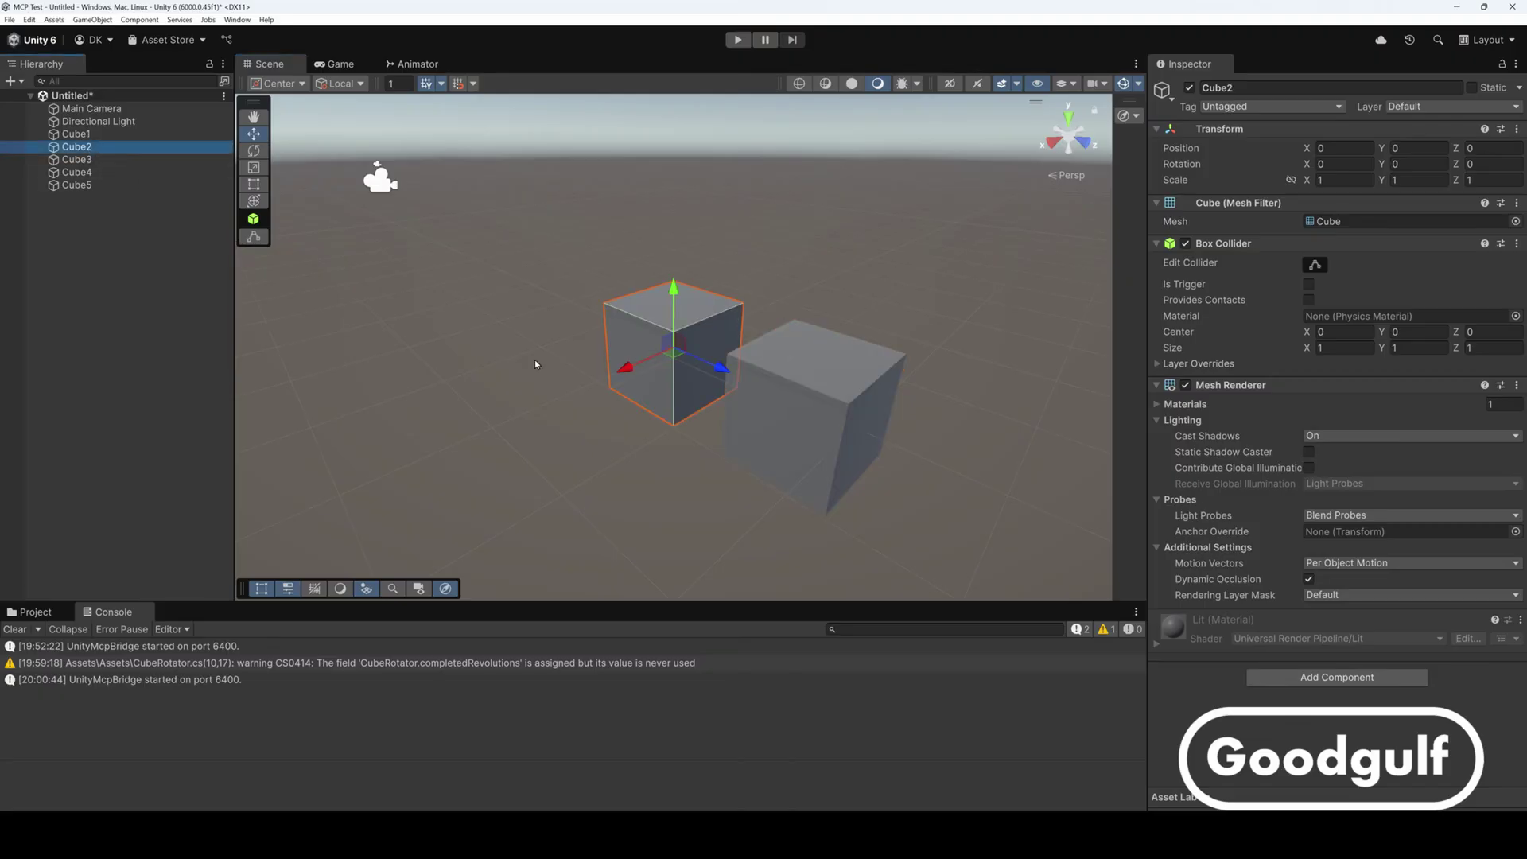
left_click_drag(631, 370, 456, 419)
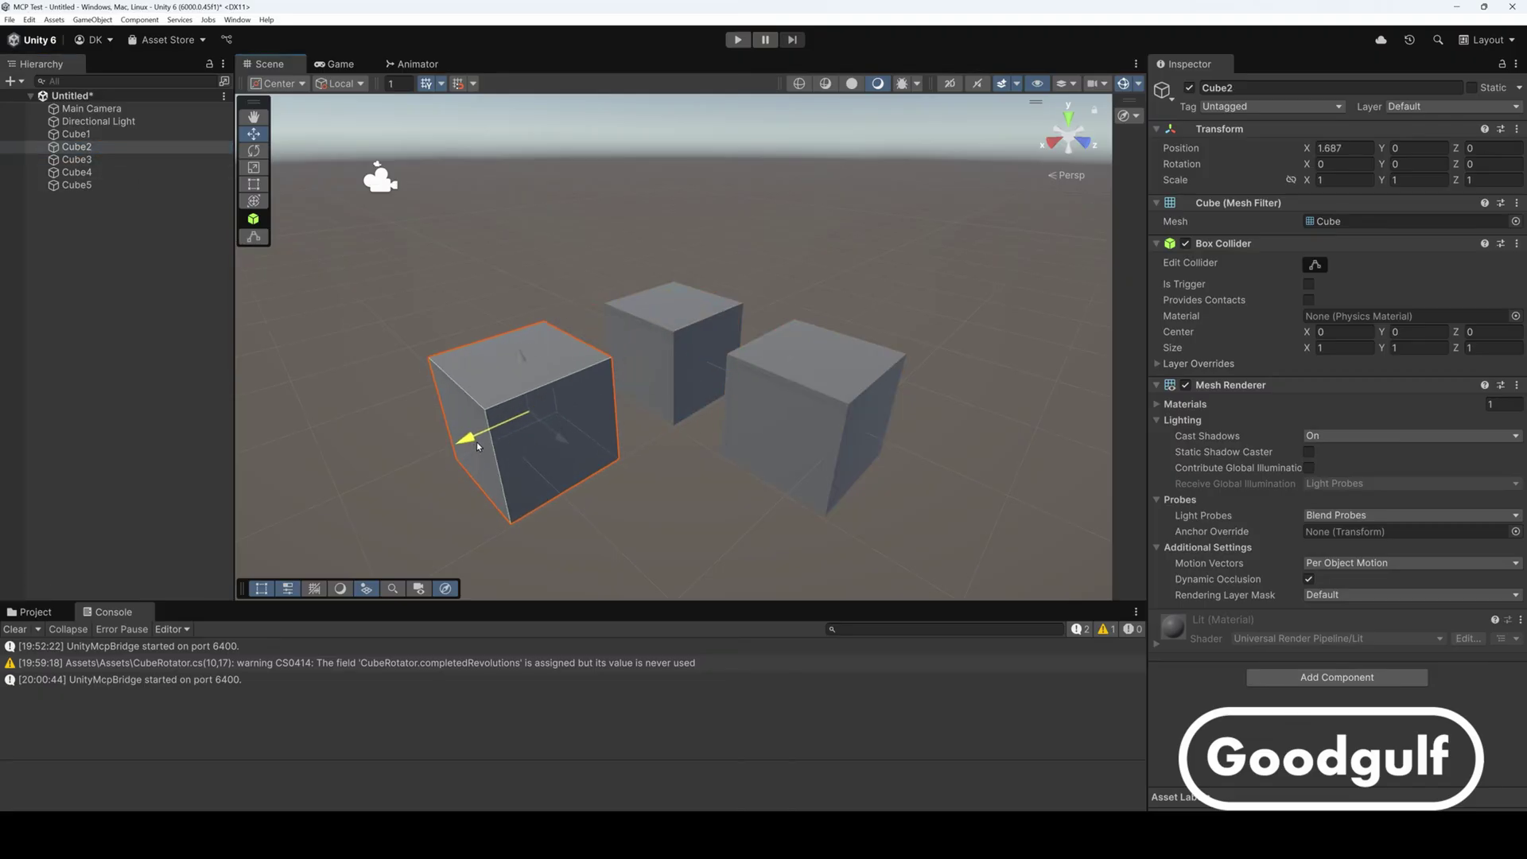
left_click(87, 160)
left_click_drag(719, 368, 600, 313)
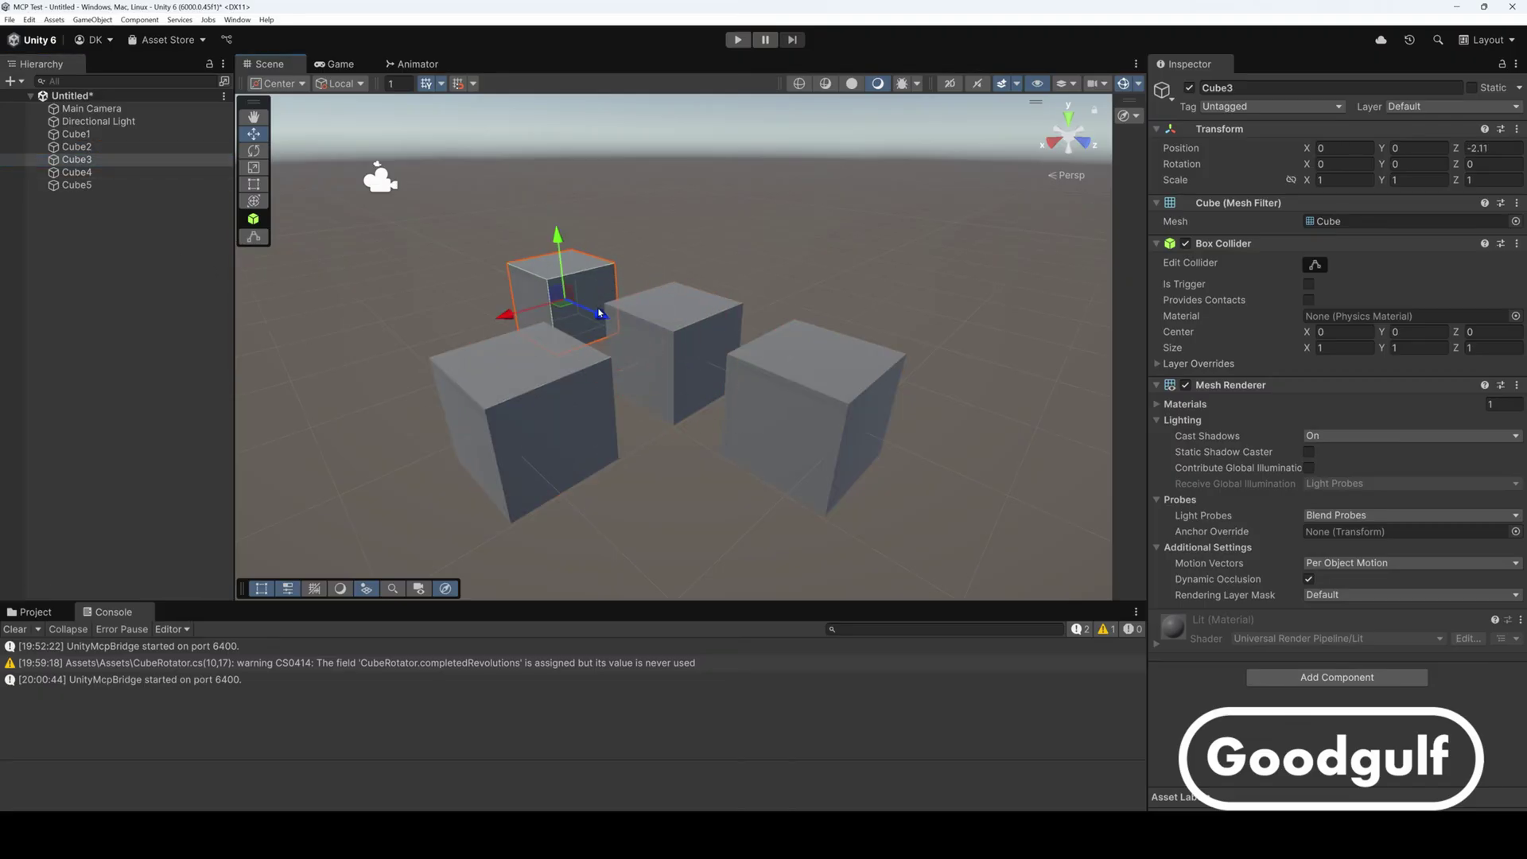
left_click(88, 172)
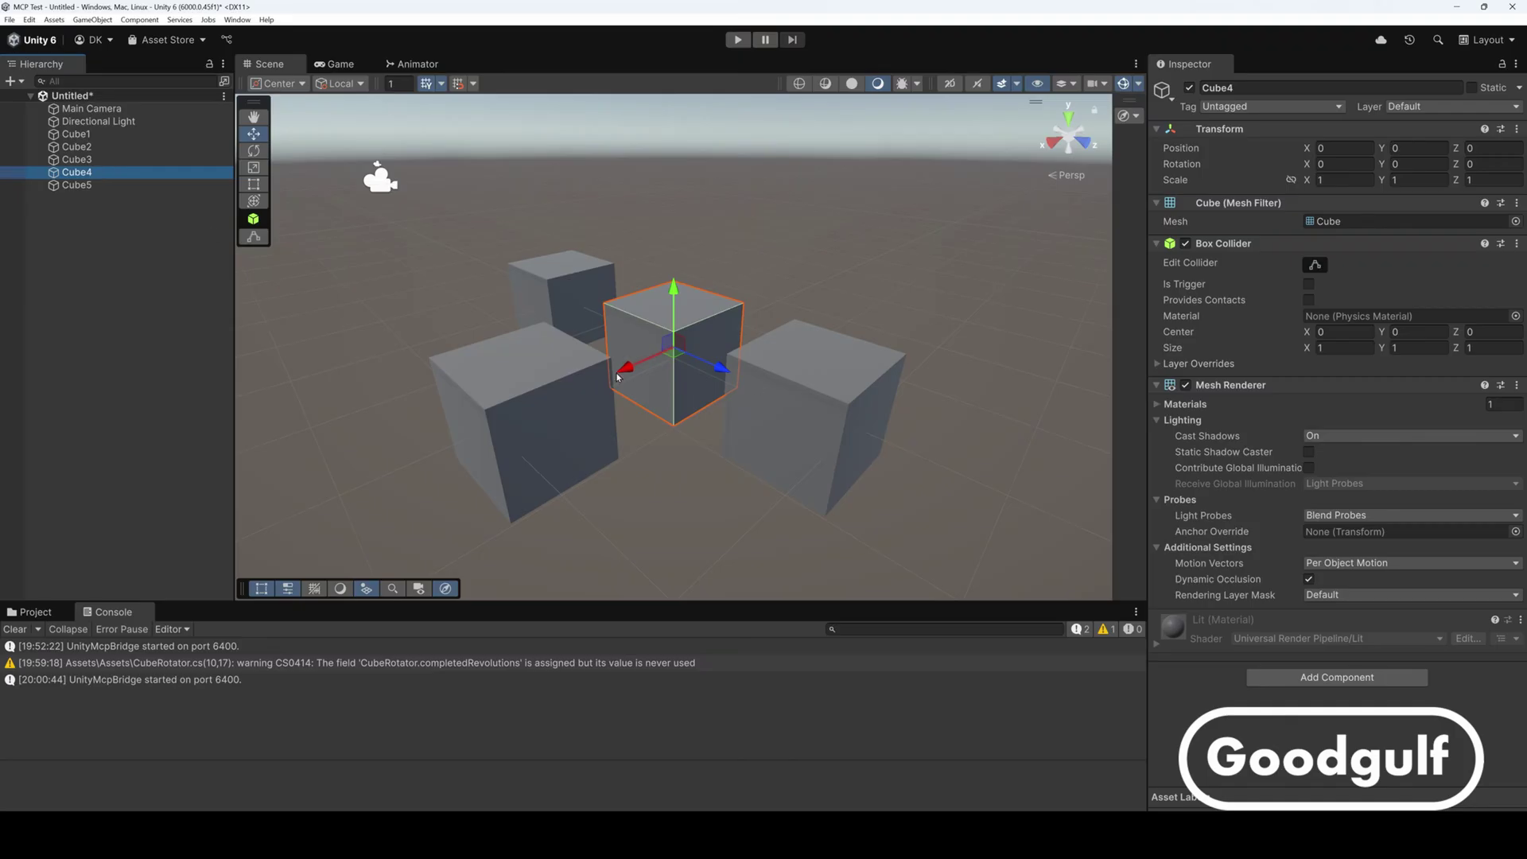
left_click_drag(617, 377, 756, 312)
left_click(87, 186)
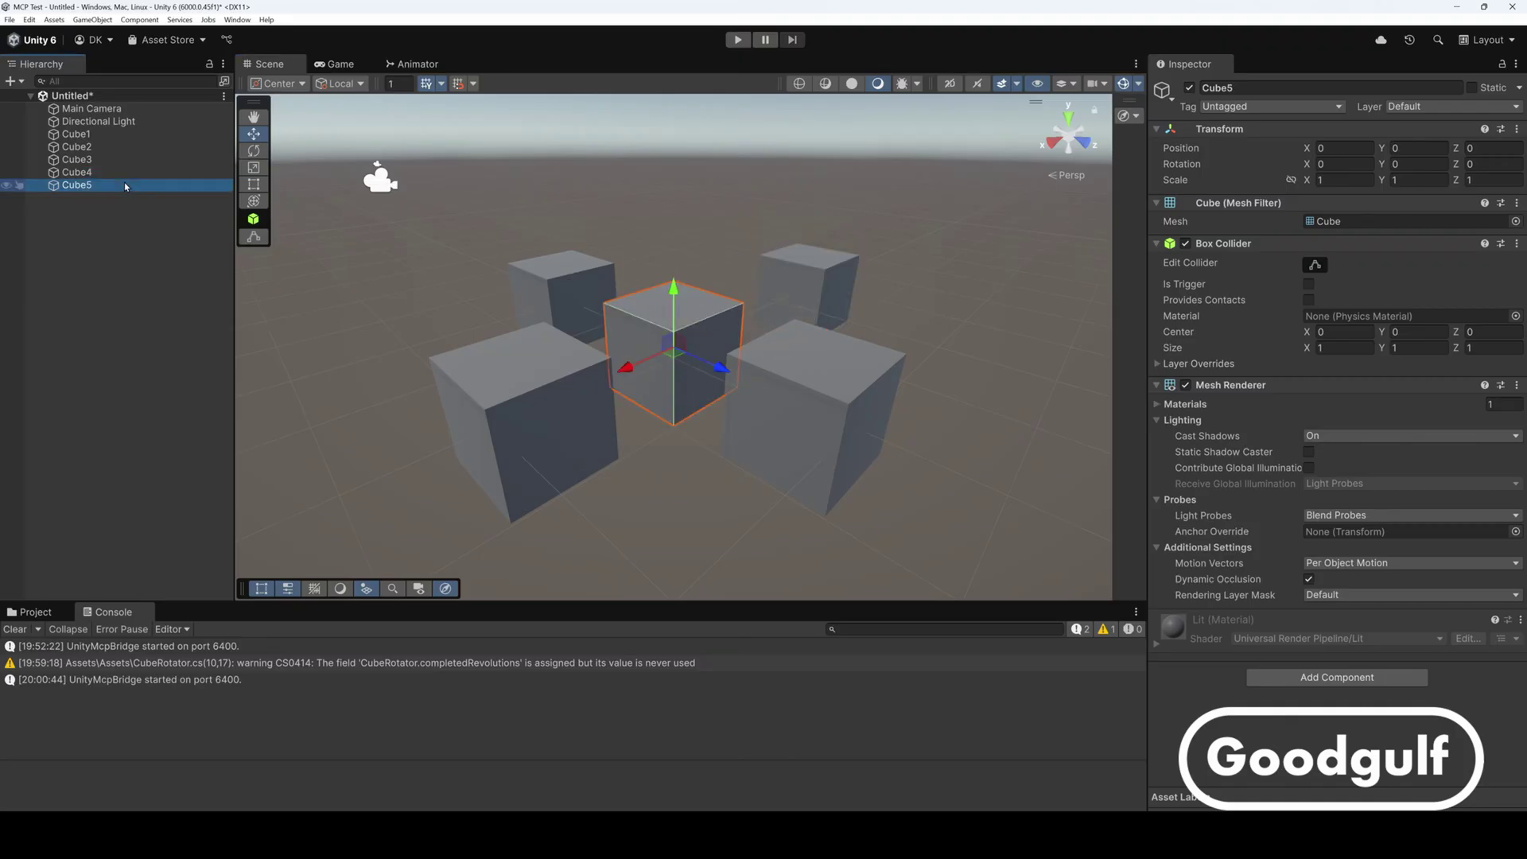
left_click(36, 613)
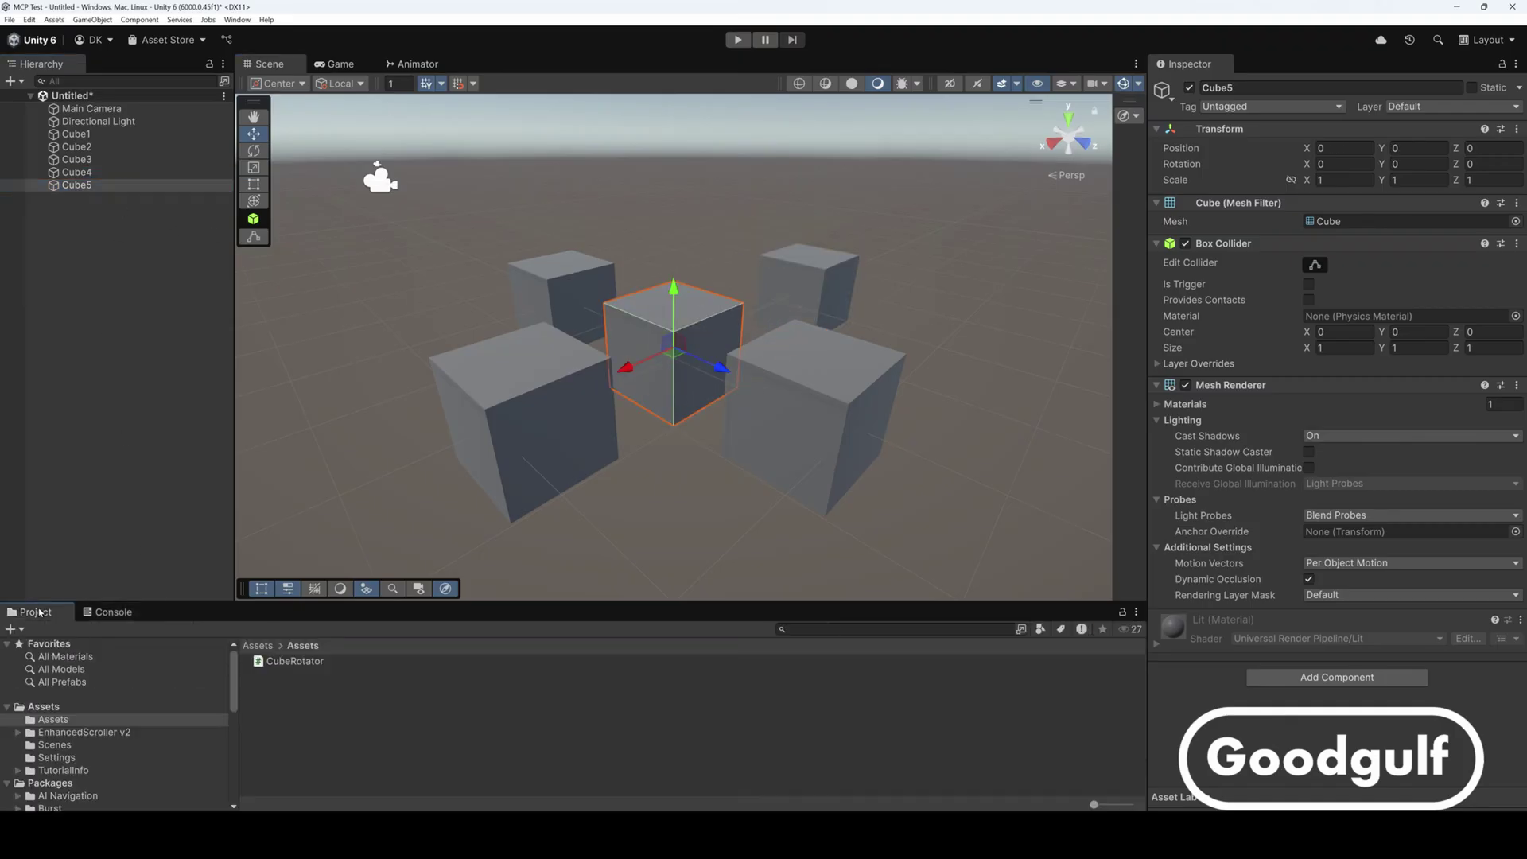
Attach the CubeRotator script to the cubes in the Scene view
left_click(287, 664)
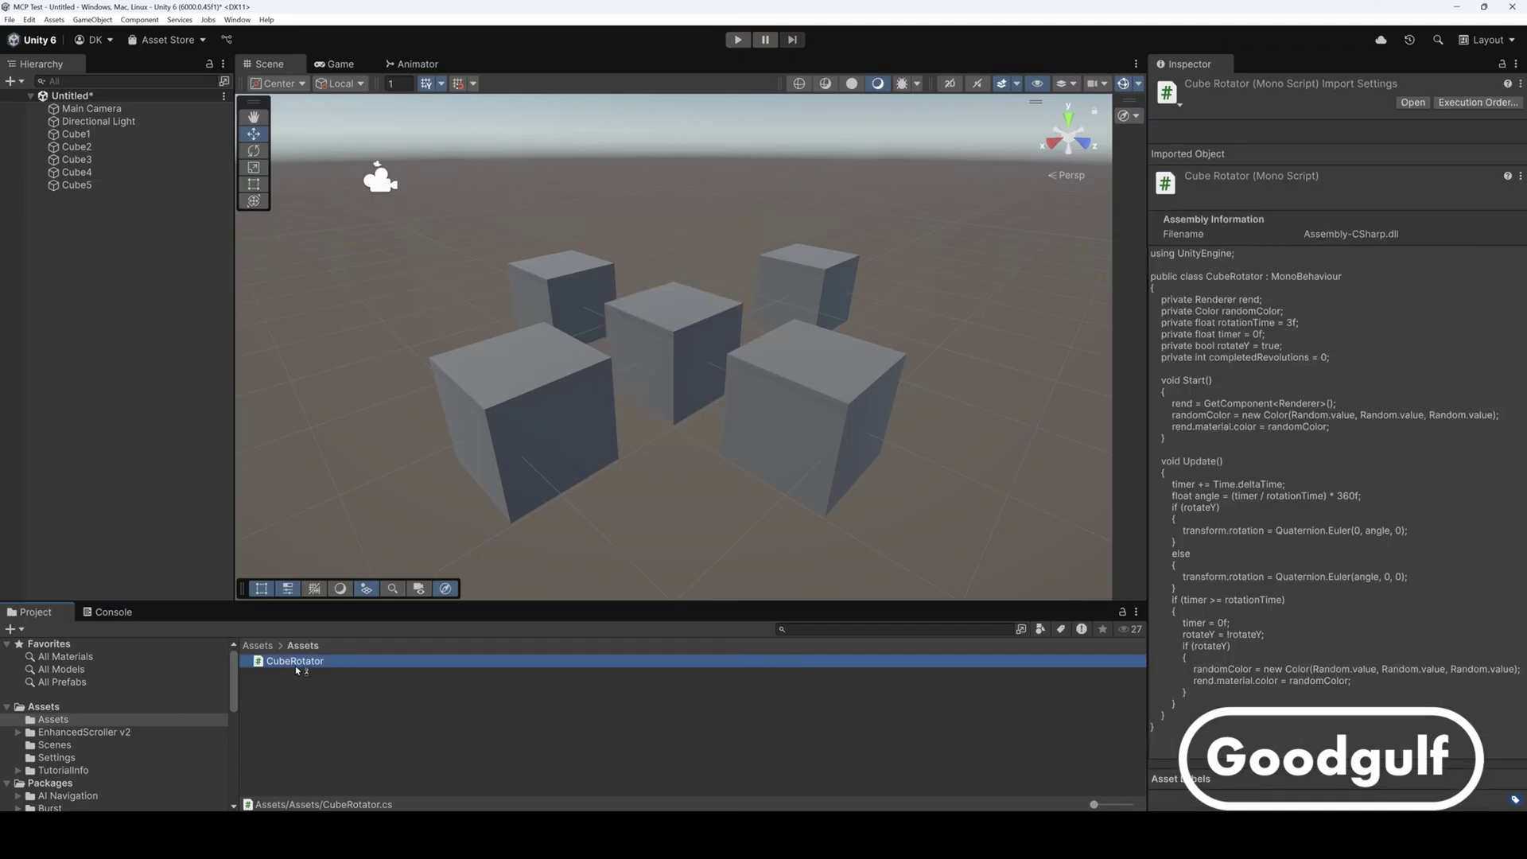
left_click_drag(298, 667, 319, 644)
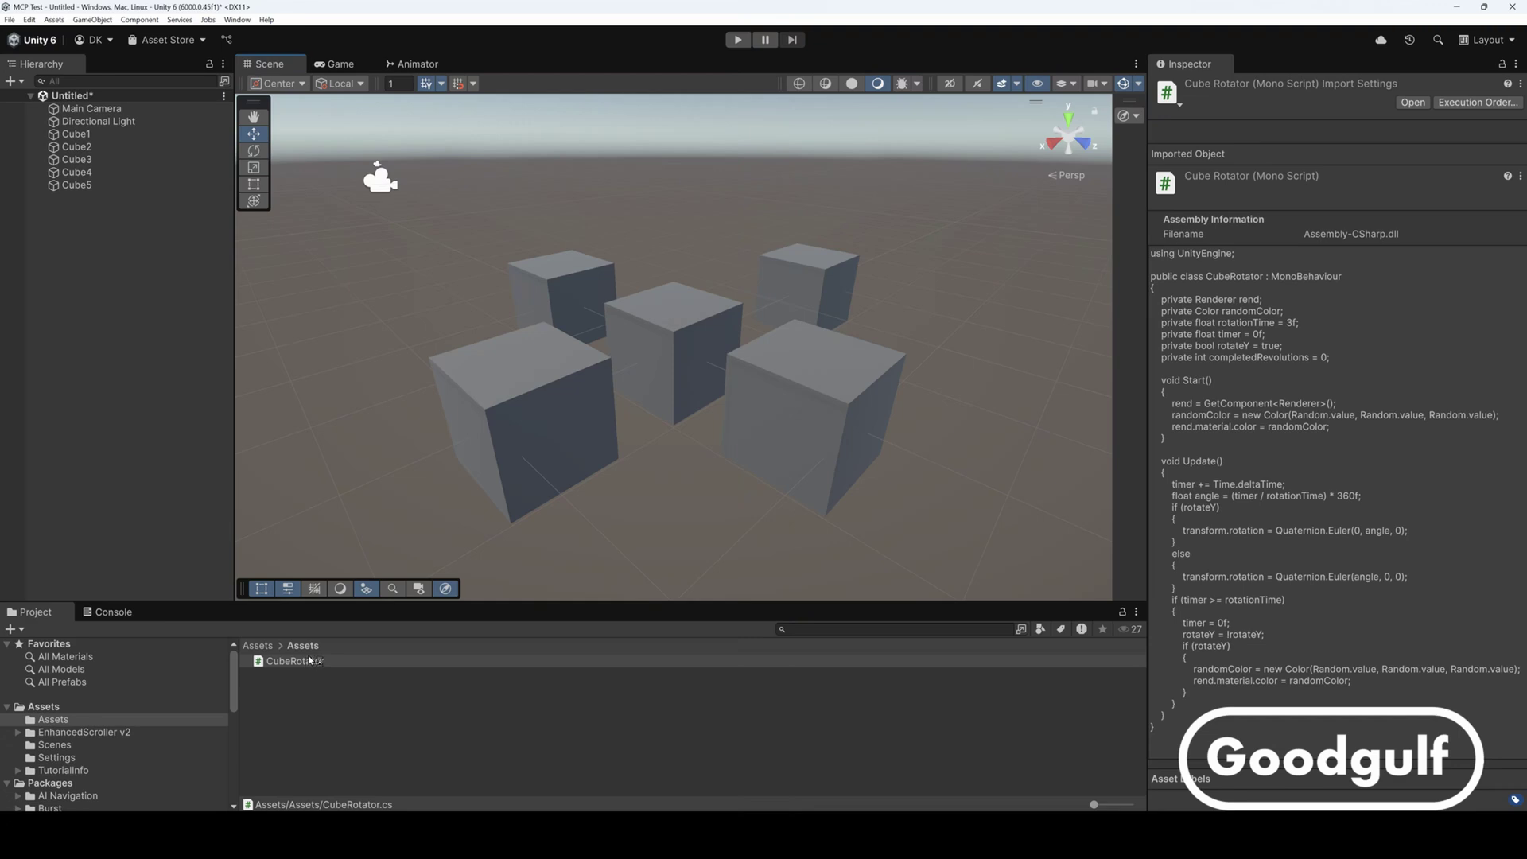
left_click(550, 448)
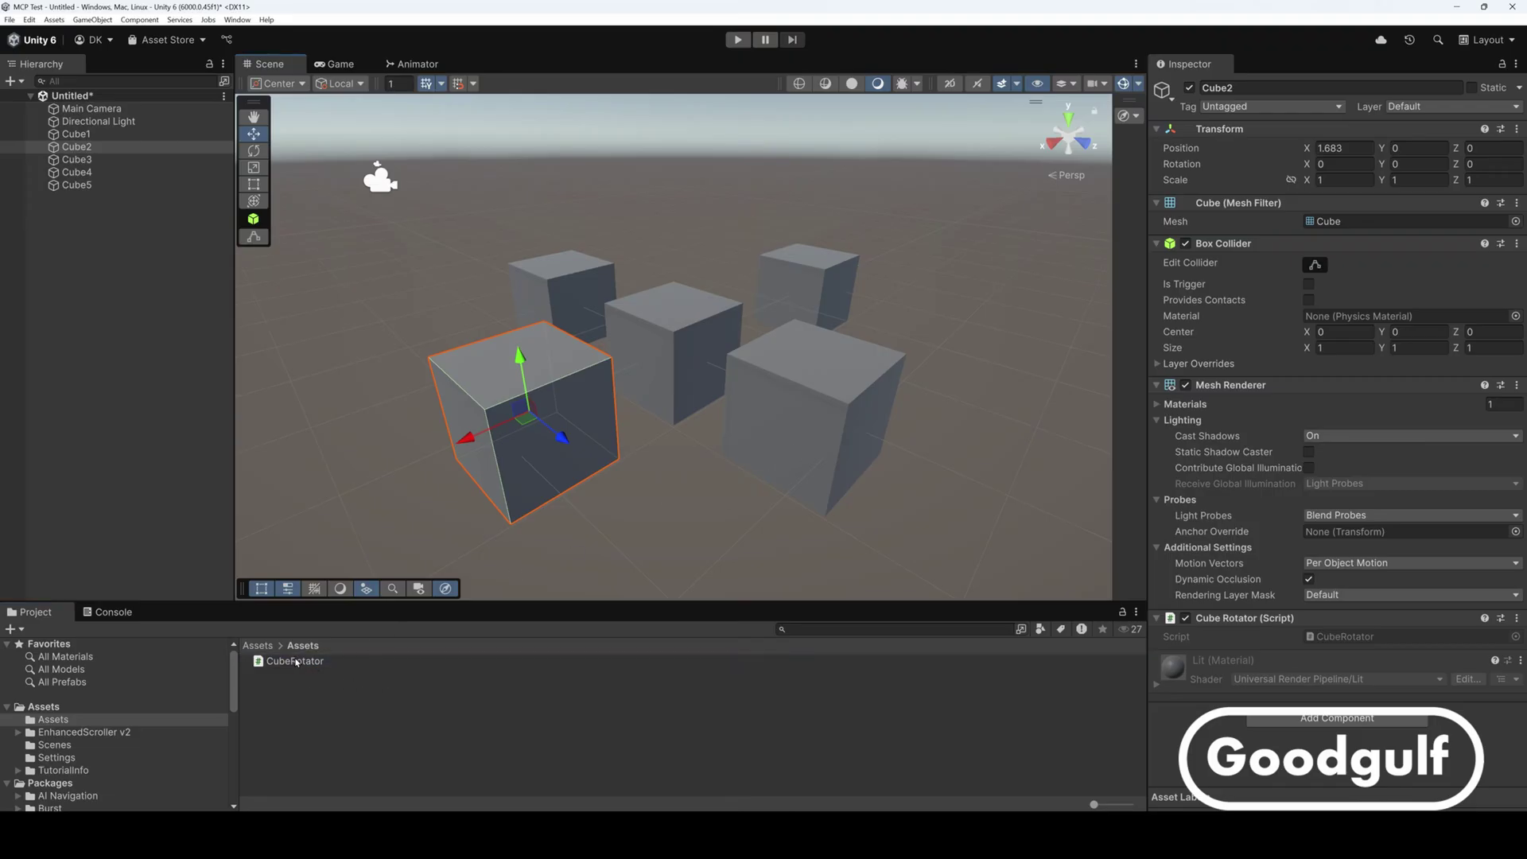
left_click_drag(296, 663, 650, 351)
left_click_drag(305, 661, 555, 288)
left_click_drag(297, 665, 790, 314)
Check Cube1 through Cube5 in the Inspector for the Cube Rotator component
left_click(80, 133)
left_click(80, 146)
left_click(84, 159)
left_click(80, 185)
left_click(83, 172)
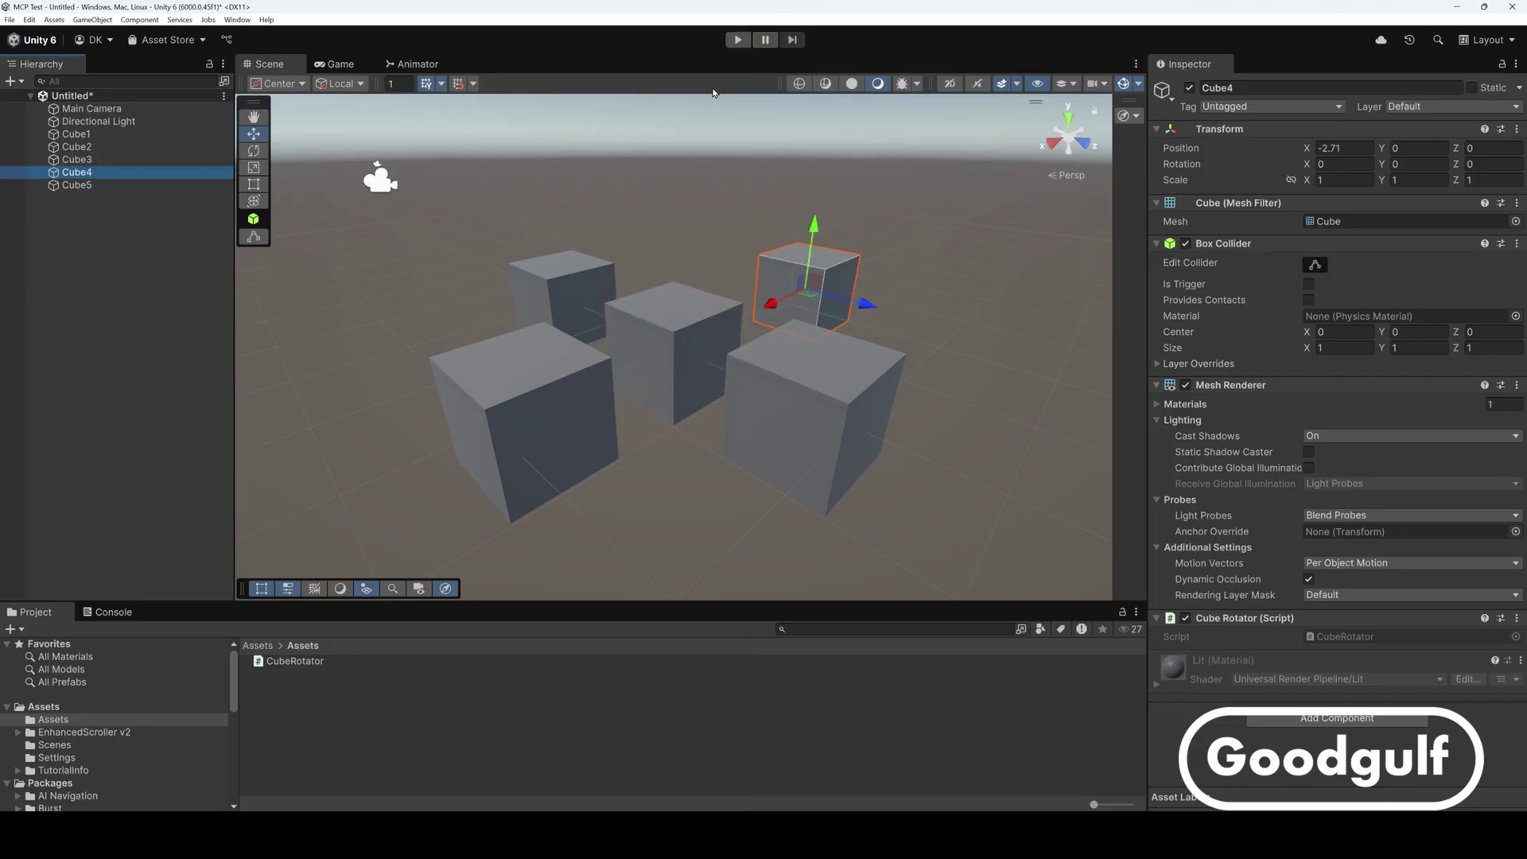
Enter Play mode to run the scene with the coloured, rotating cubes
left_click(733, 44)
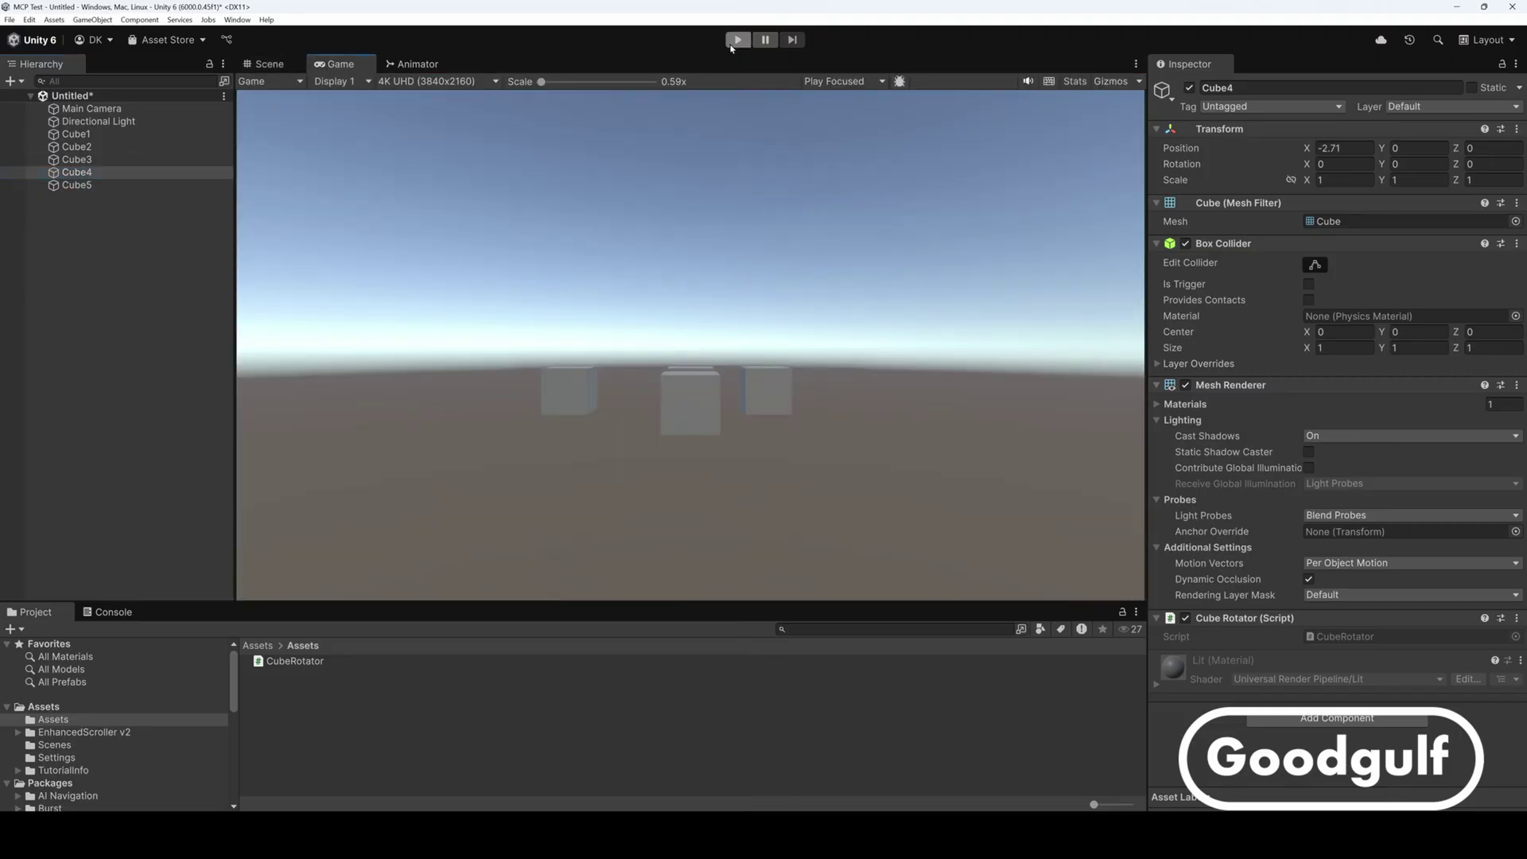